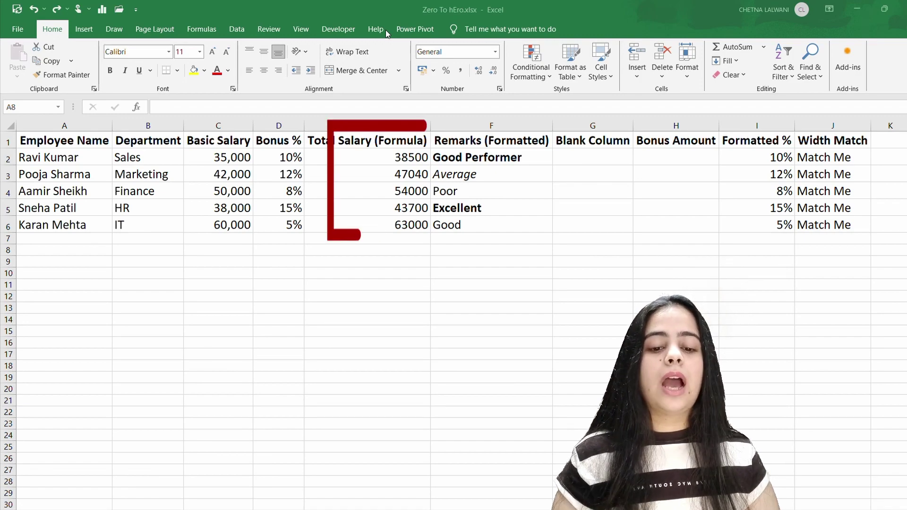
key(shift+Down)
key(shift+Down)
key(shift+Down)
key(shift+Down)
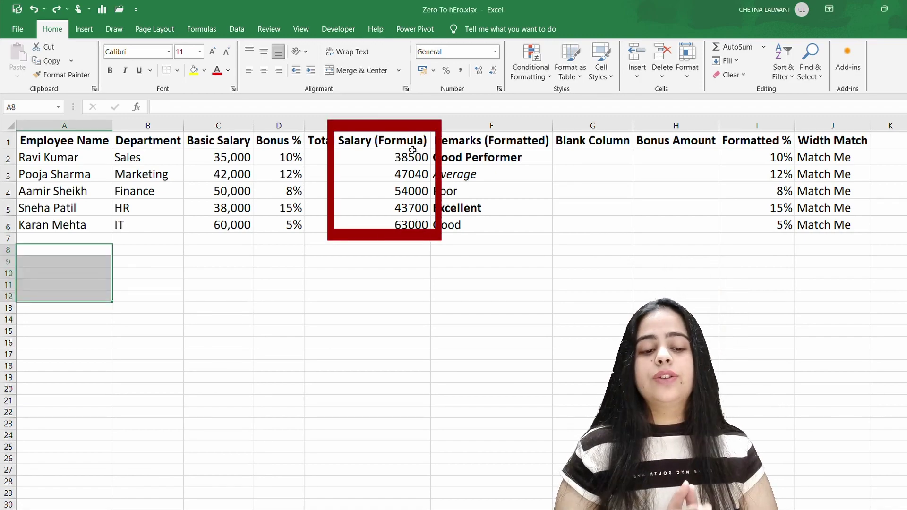
- Copy the Total Salary cells E2:E6 and paste only their values starting at A8 with Paste Special
click(407, 158)
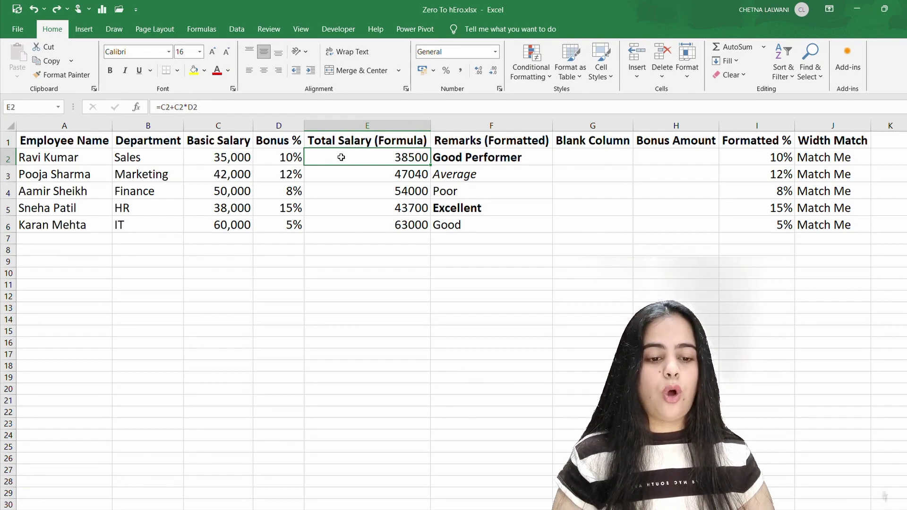
key(ctrl+shift+Down)
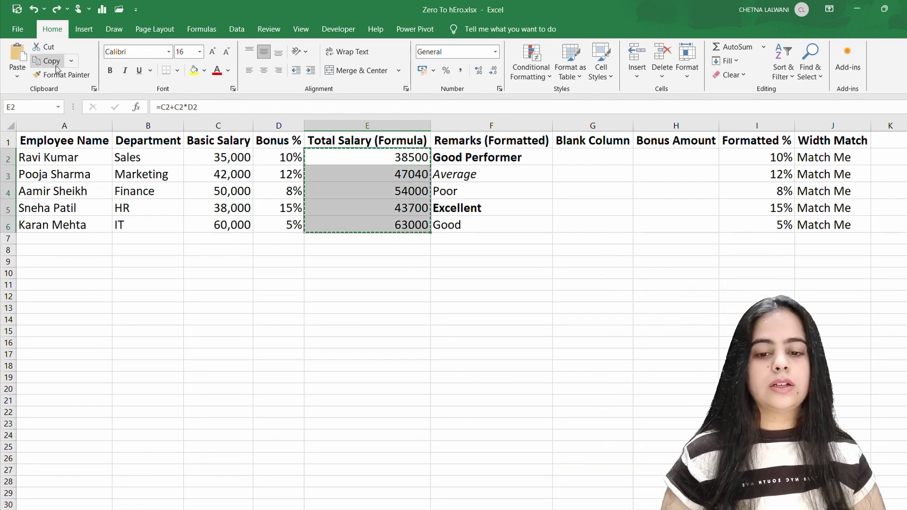
key(ctrl+c)
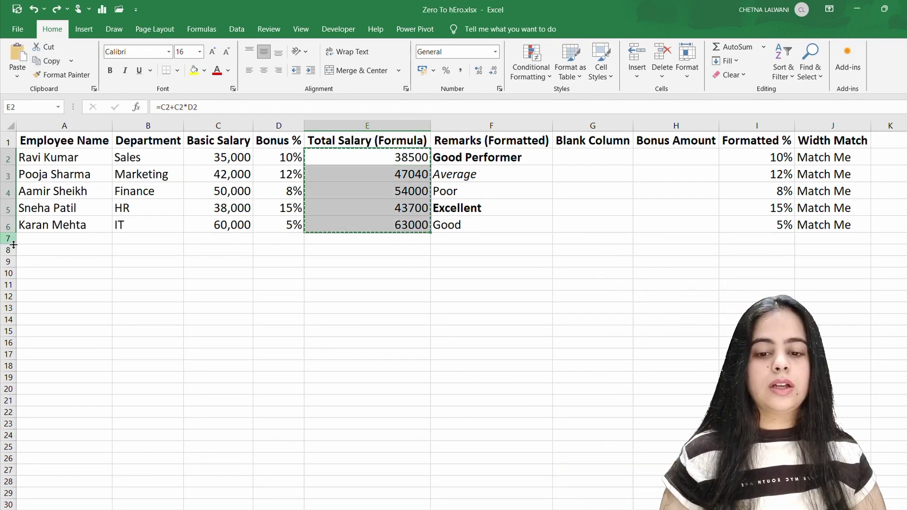
click(63, 252)
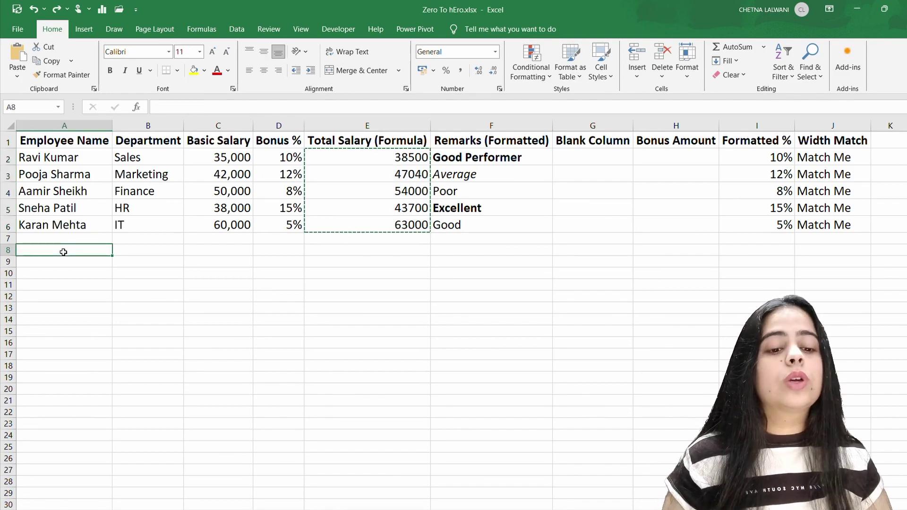
click(18, 78)
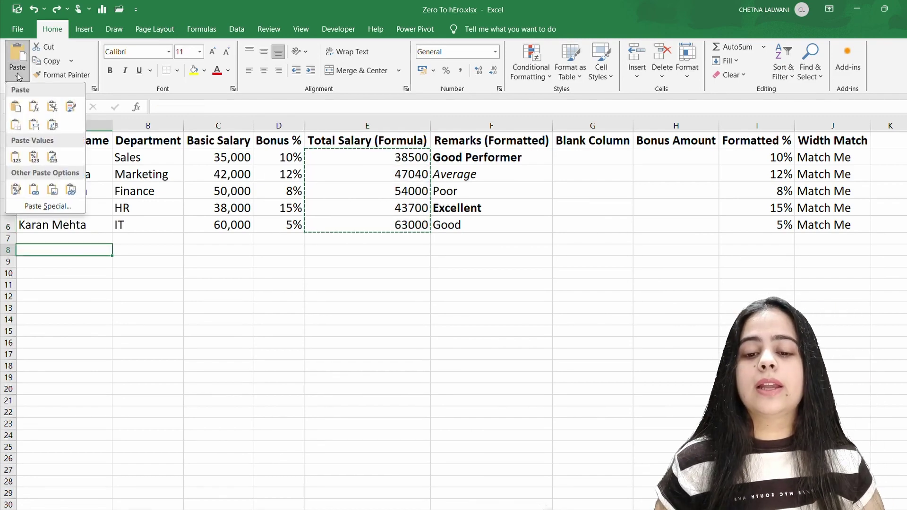
click(53, 206)
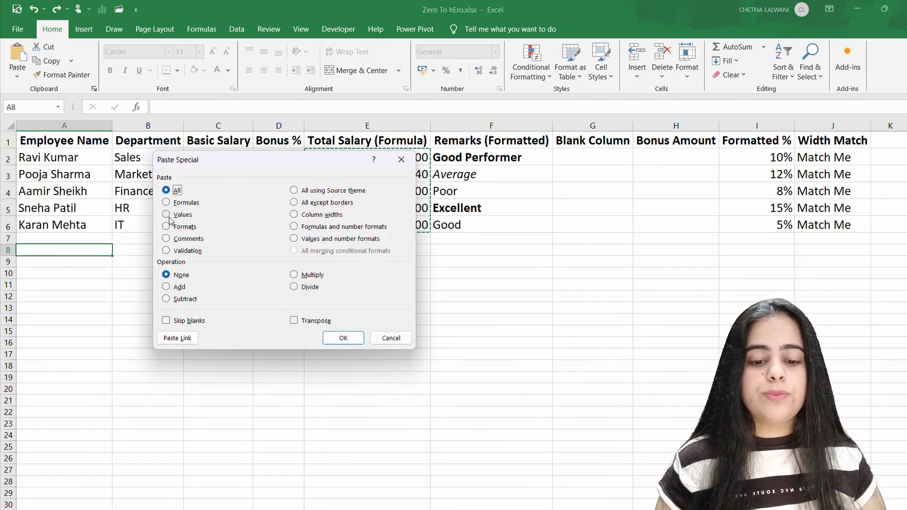
click(168, 214)
click(355, 340)
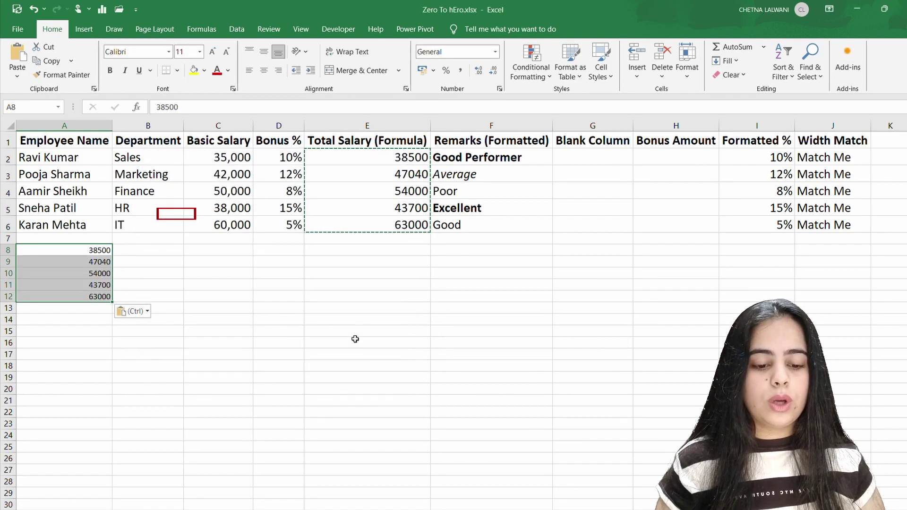
- Increase the font size of the pasted salary values in A8:A12 to 14
click(215, 54)
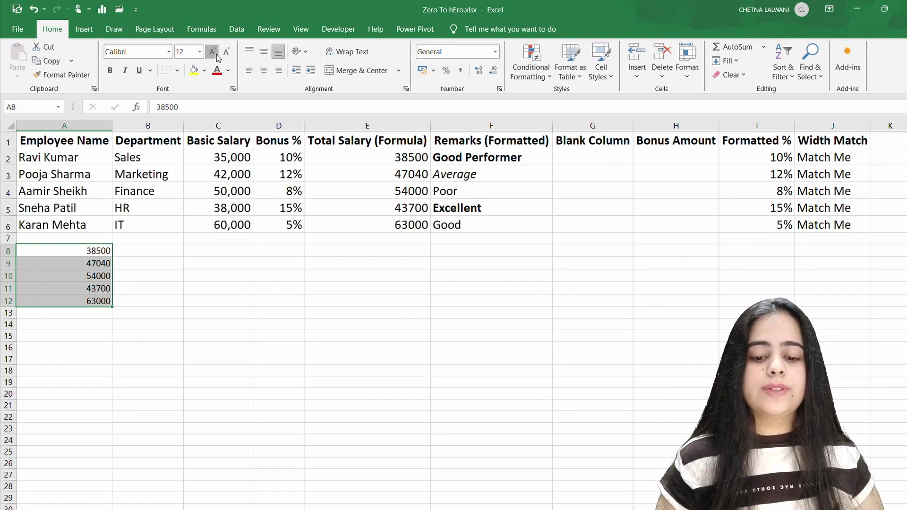
click(215, 56)
click(84, 279)
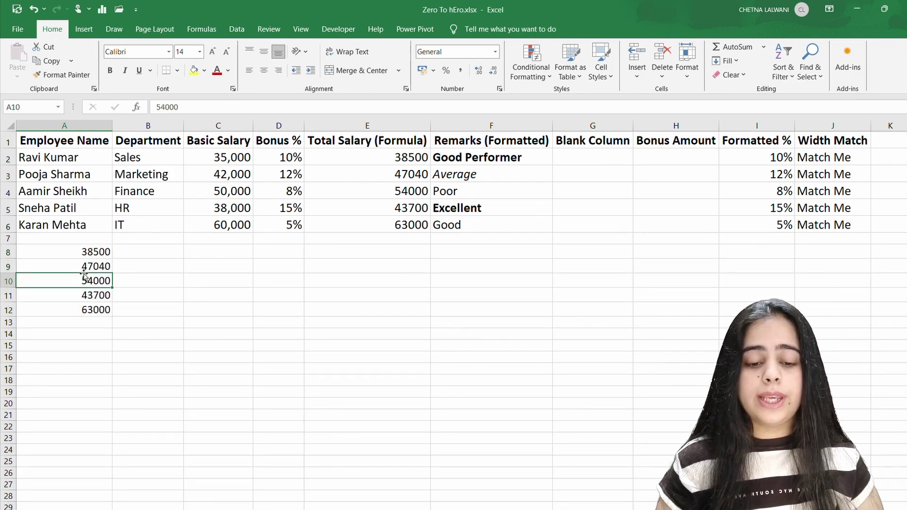
- Compare the contents of the pasted cells in column A with the formula in E2 and its source cells C2 and D2
click(85, 249)
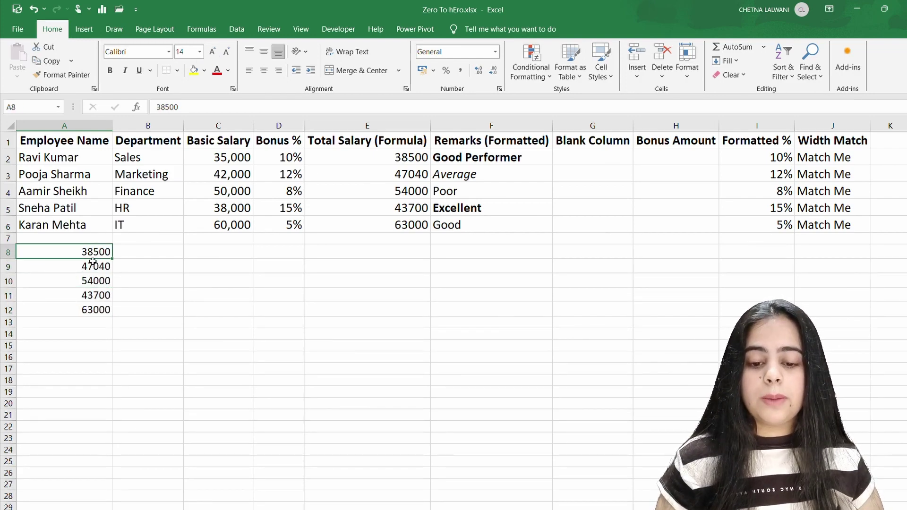
click(95, 265)
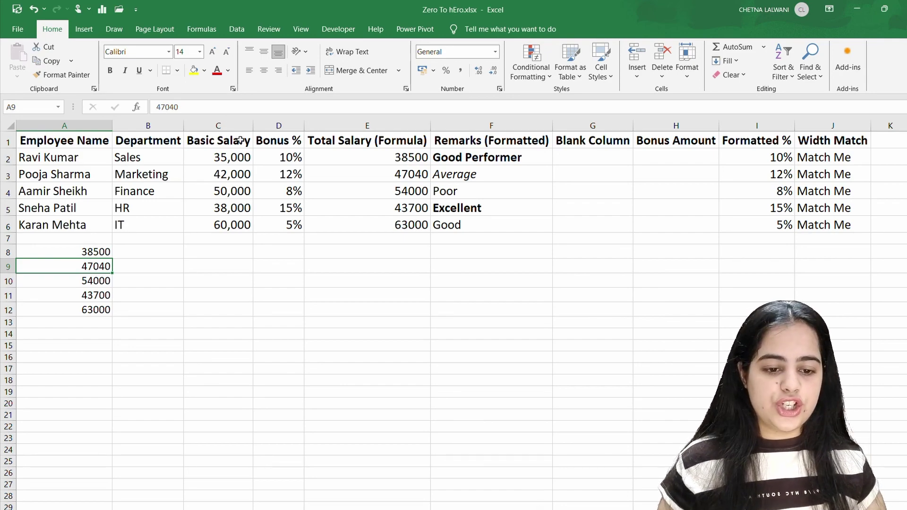
click(403, 156)
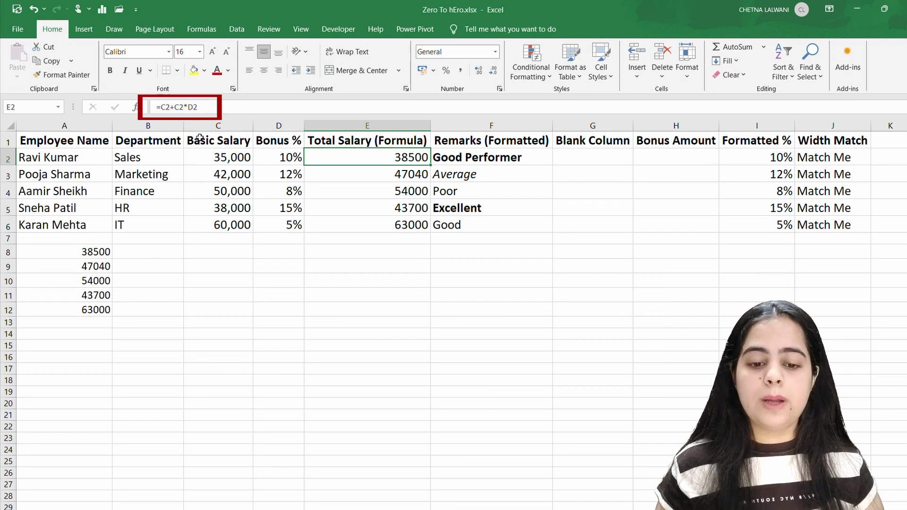
click(221, 157)
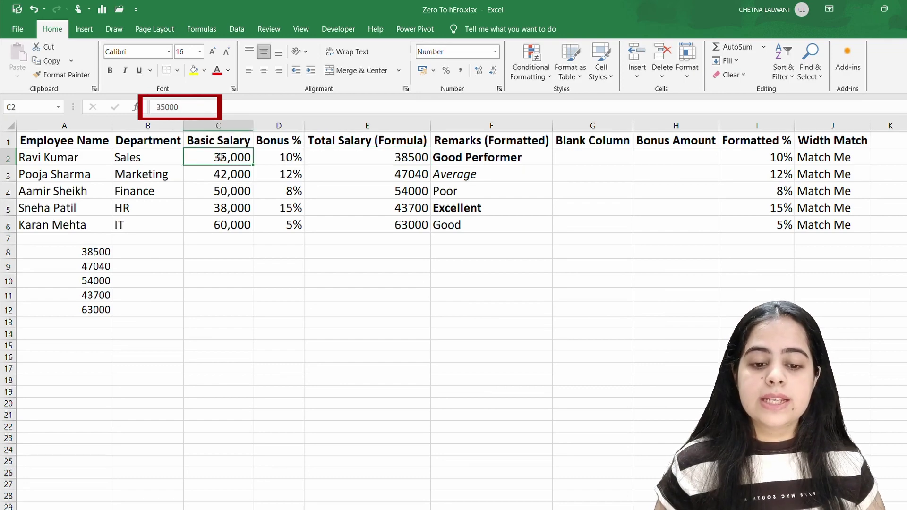
click(282, 161)
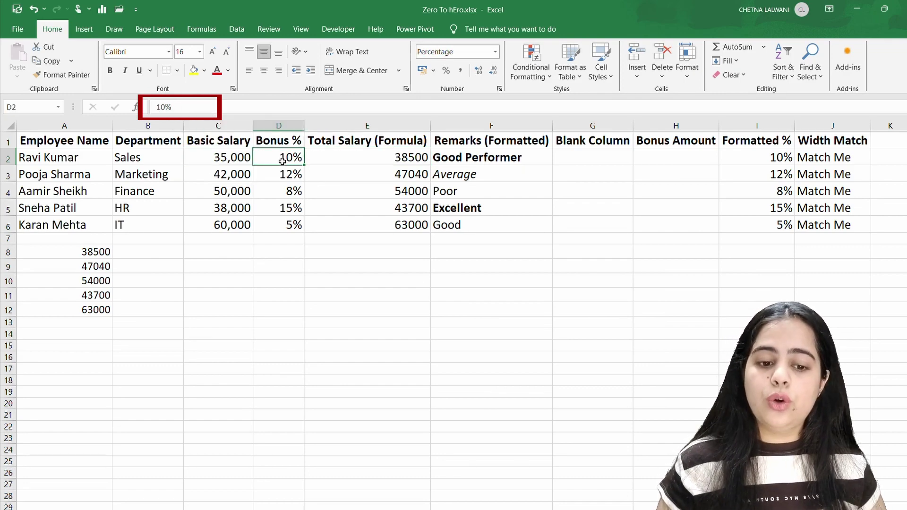
click(387, 157)
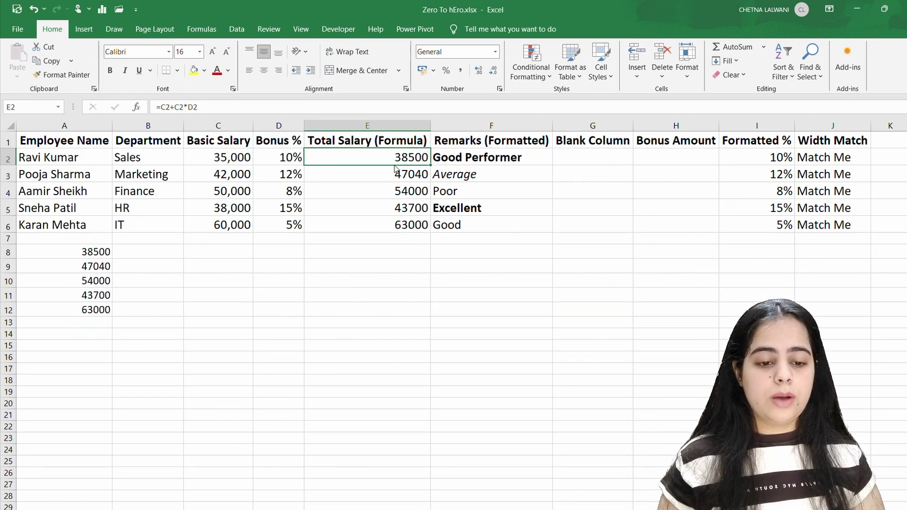
- Copy the Total Salary cells E2:E6 and paste only their formulas into the Blank Column starting at G2
drag(394, 160, 391, 226)
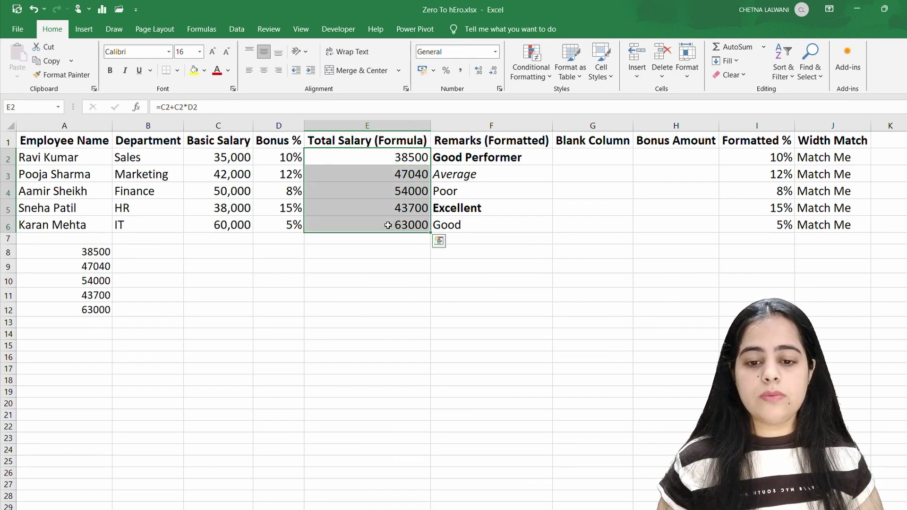
click(55, 62)
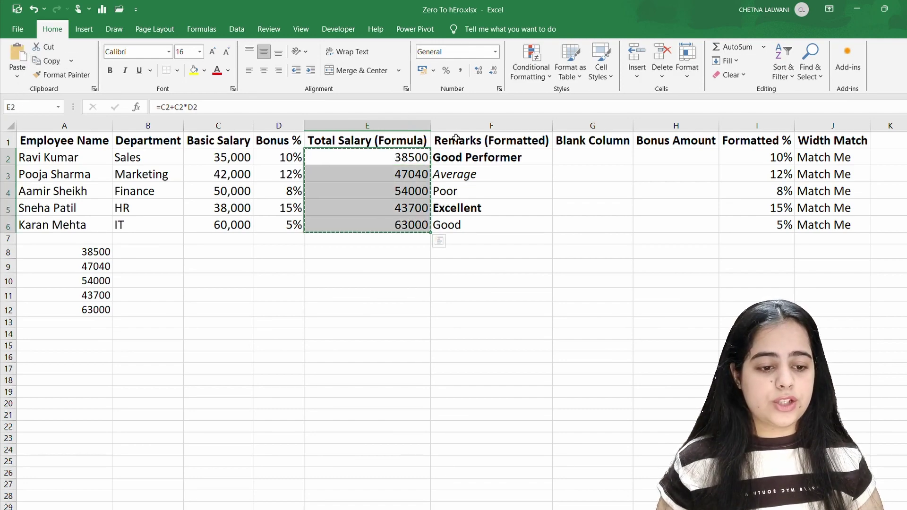
click(580, 159)
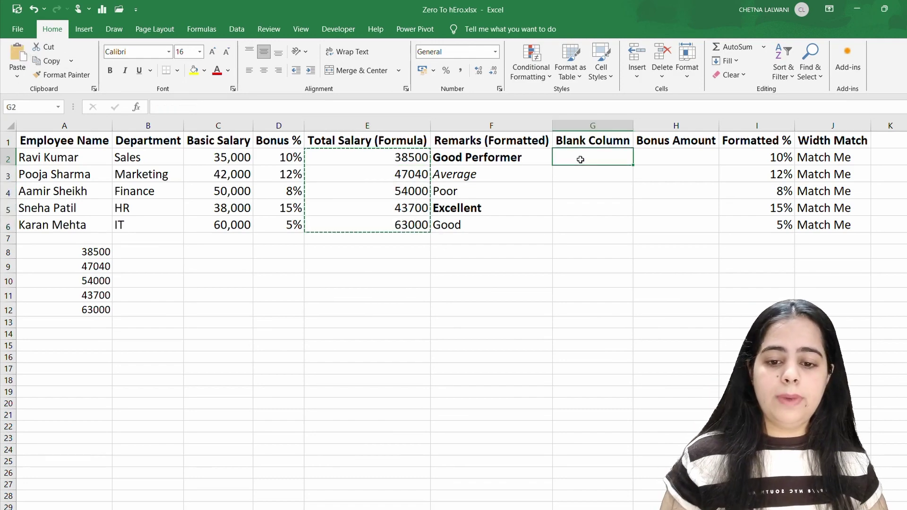
click(17, 76)
click(49, 206)
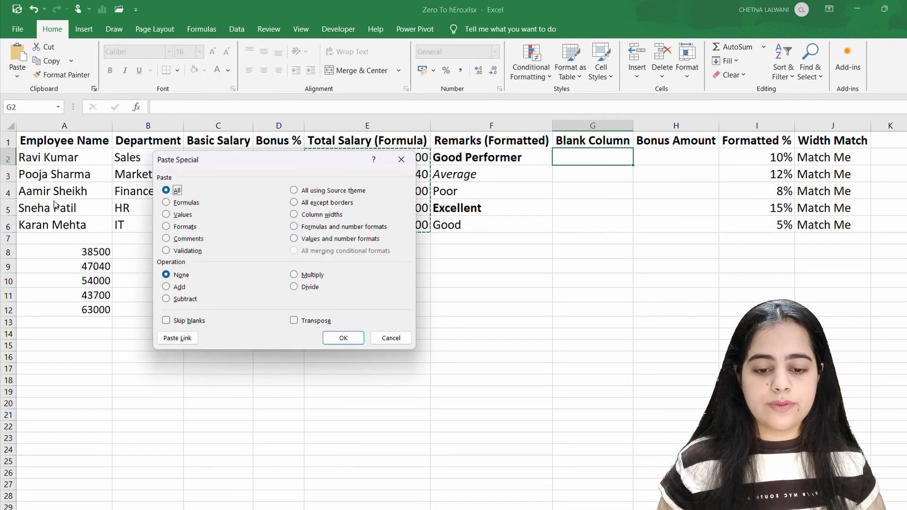
click(167, 202)
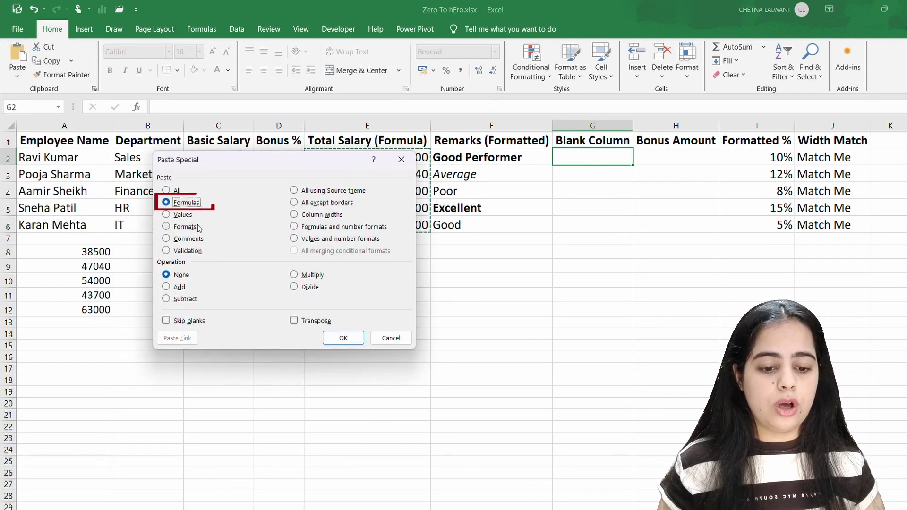
click(350, 336)
key(Escape)
key(Escape)
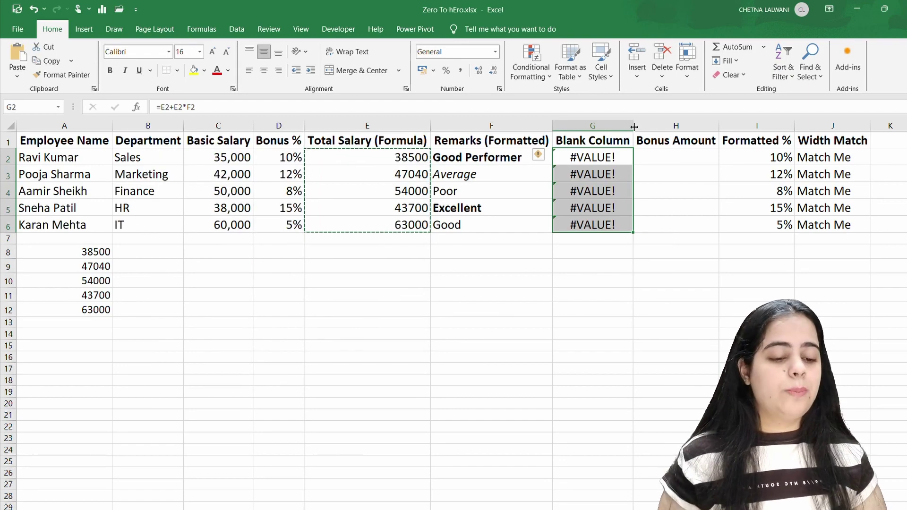
- Examine the cell references of the pasted formula in G2 against the original formula in E2 and the cells each one uses
click(606, 158)
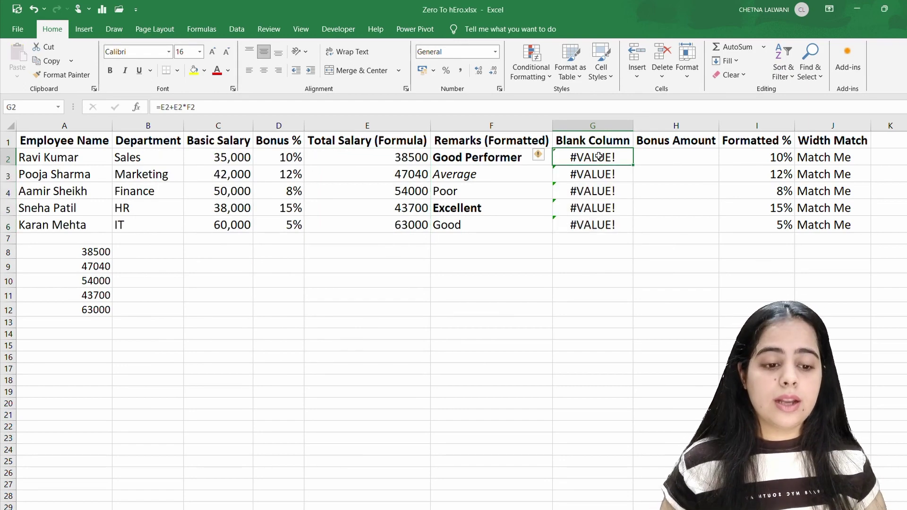
click(496, 154)
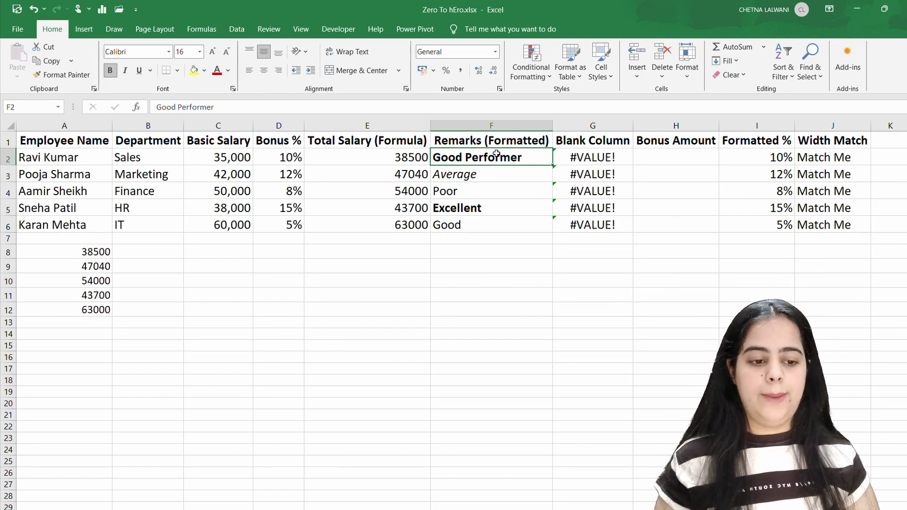
click(601, 158)
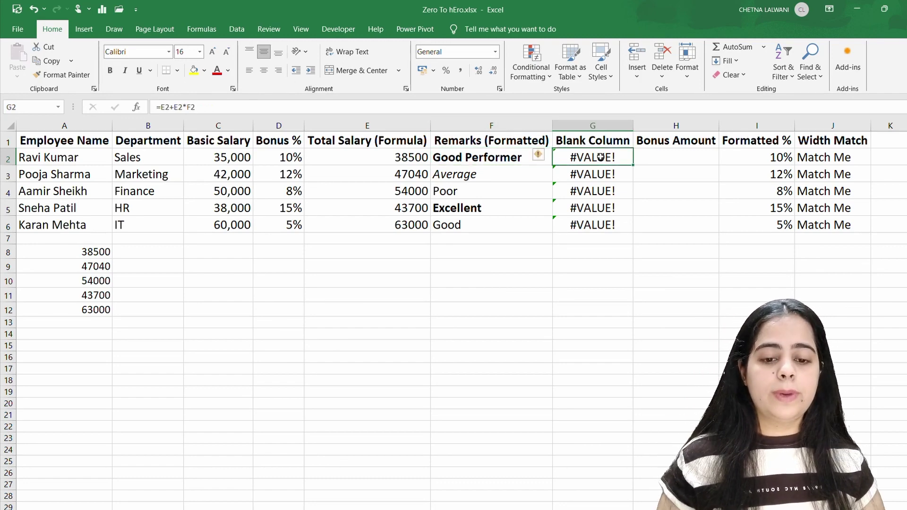
click(388, 156)
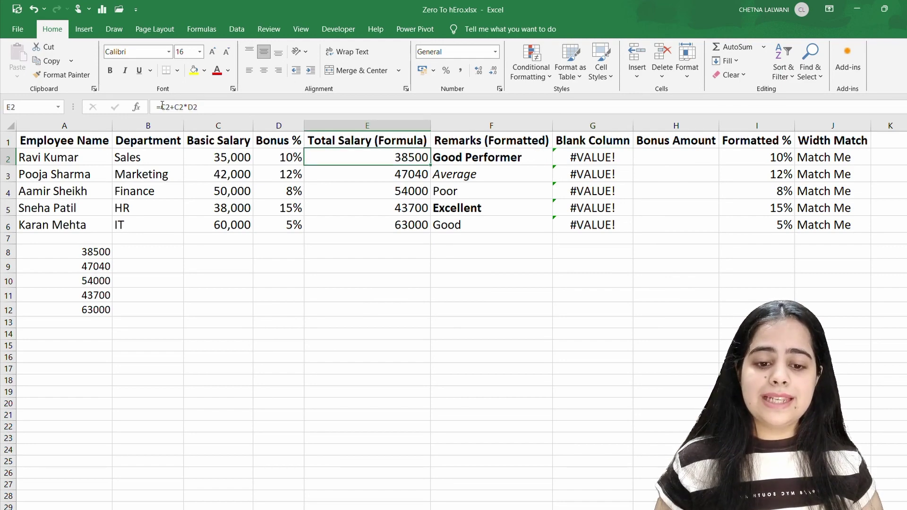
click(226, 156)
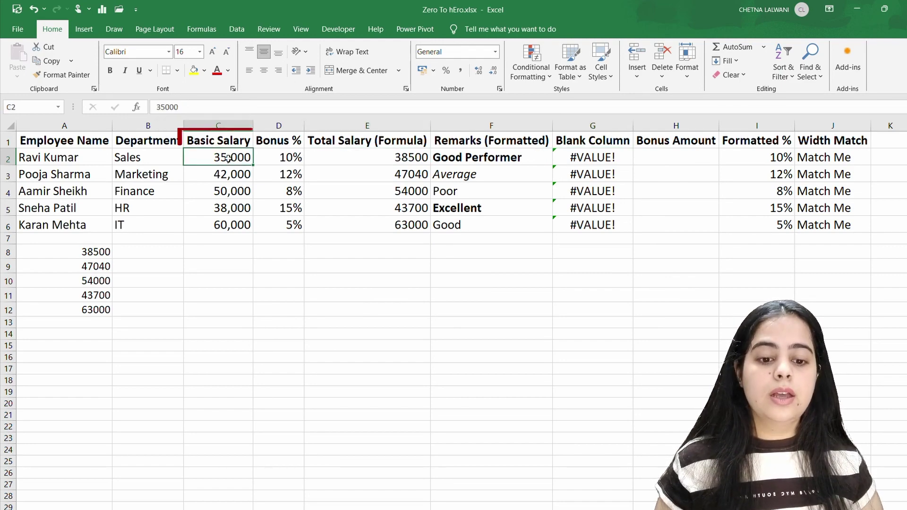
click(276, 161)
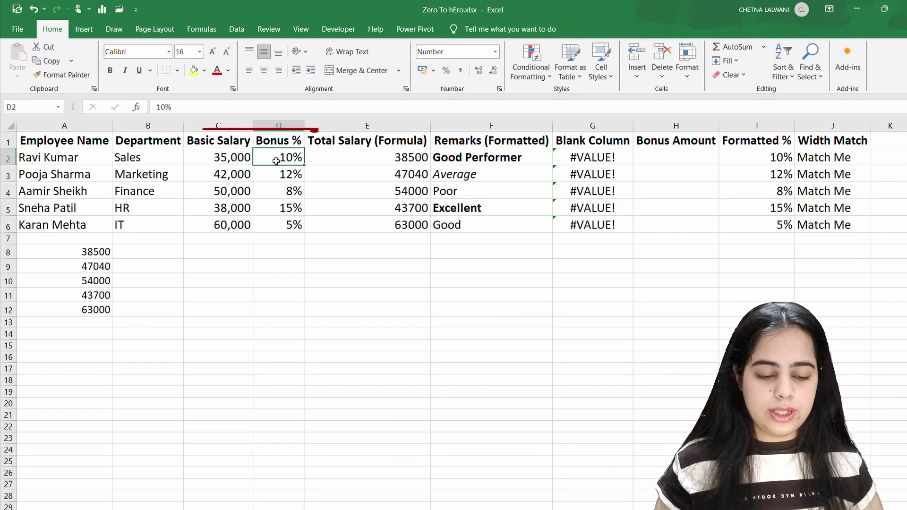
click(377, 150)
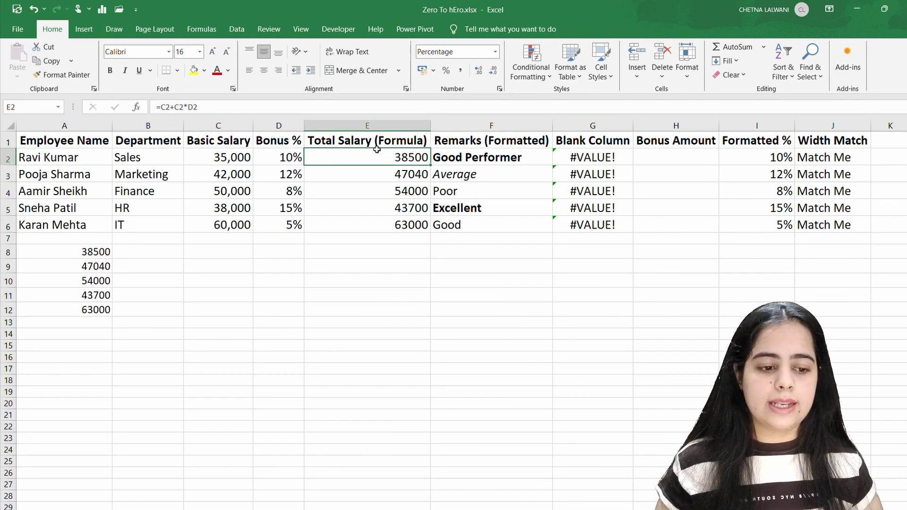
click(582, 156)
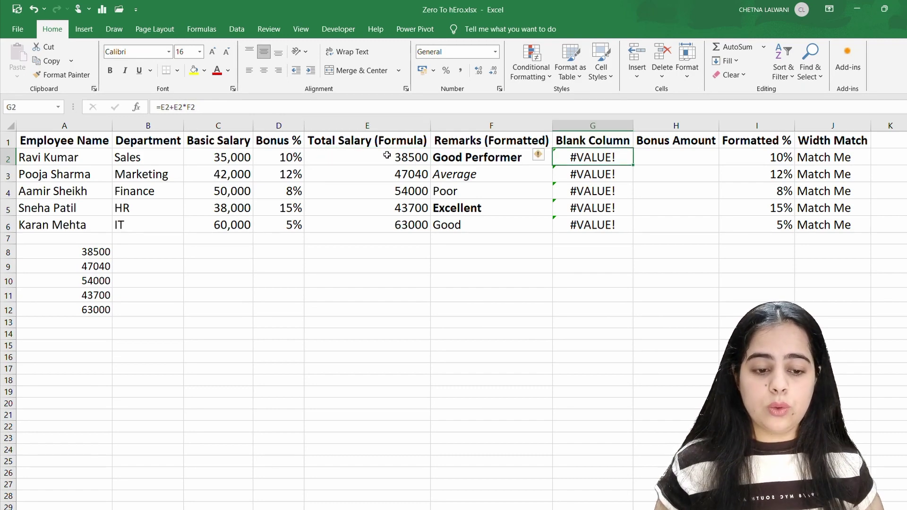
click(387, 155)
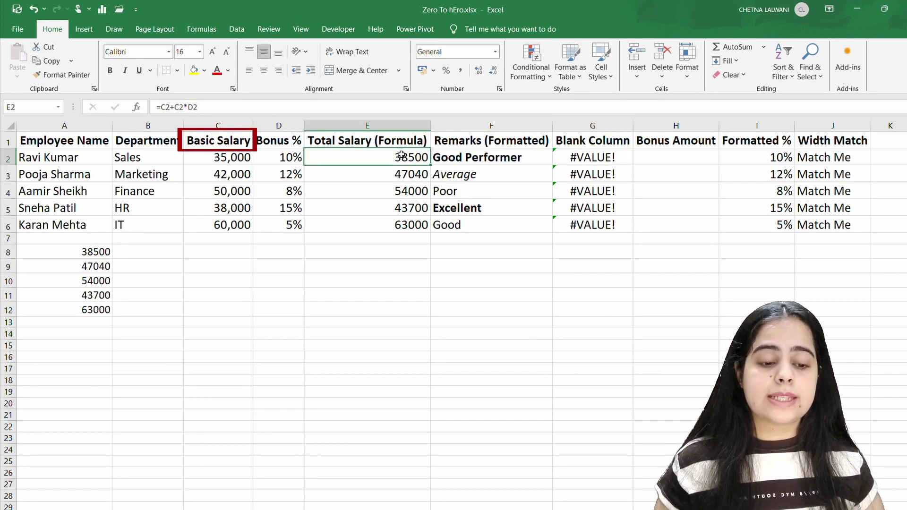
click(440, 156)
click(425, 156)
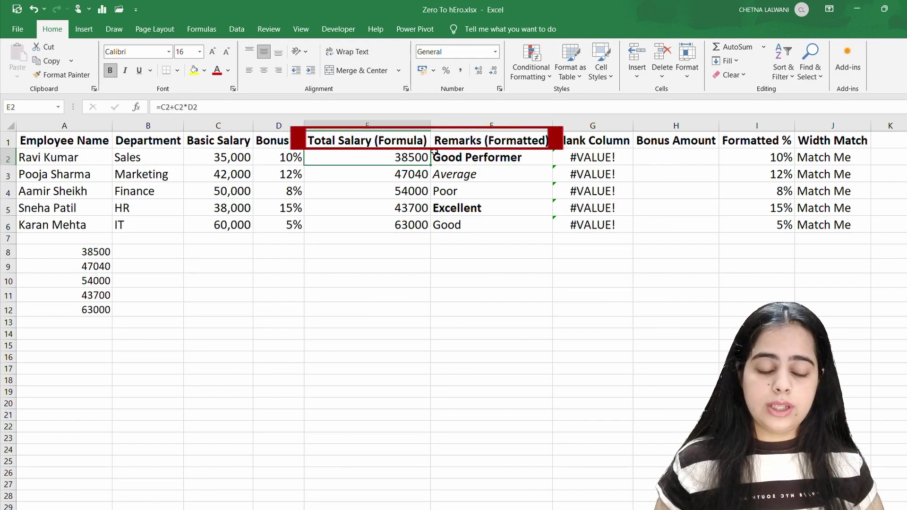
- Replace the remark in F2 with the number 9 and check the formula cell G2
click(435, 156)
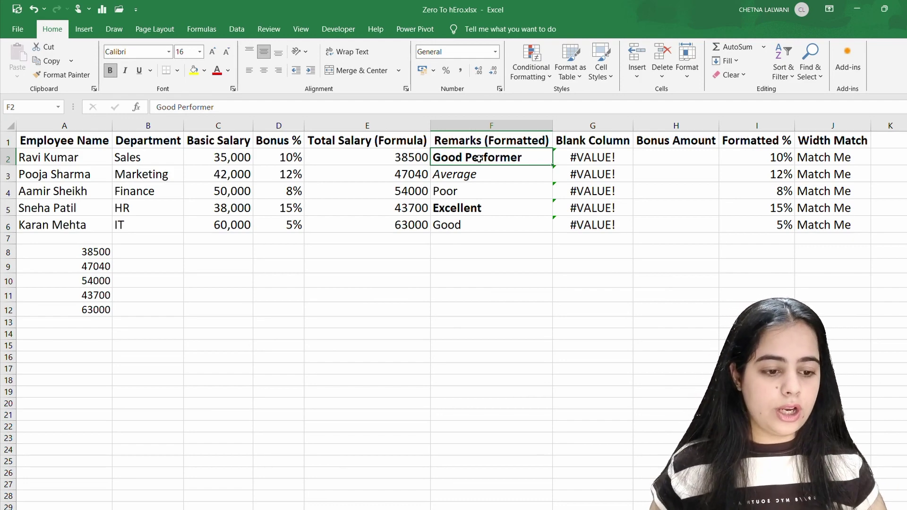
text(9)
key(Return)
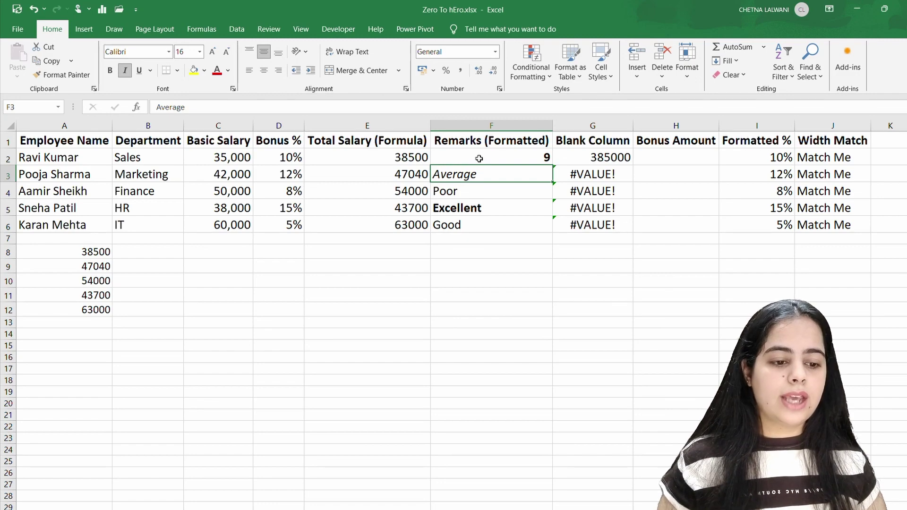
click(565, 154)
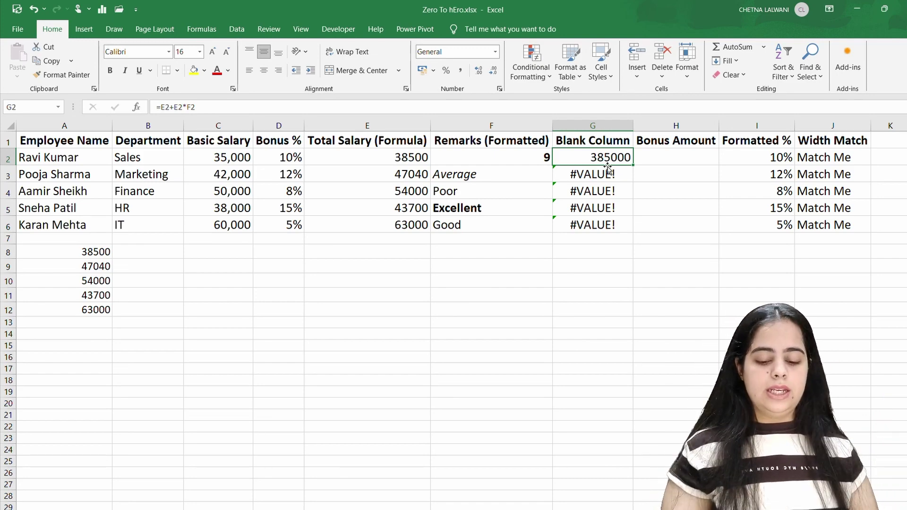
- Undo the change to the remark in F2 and the formulas-only paste in the Blank Column cells G2:G6
key(ctrl+z)
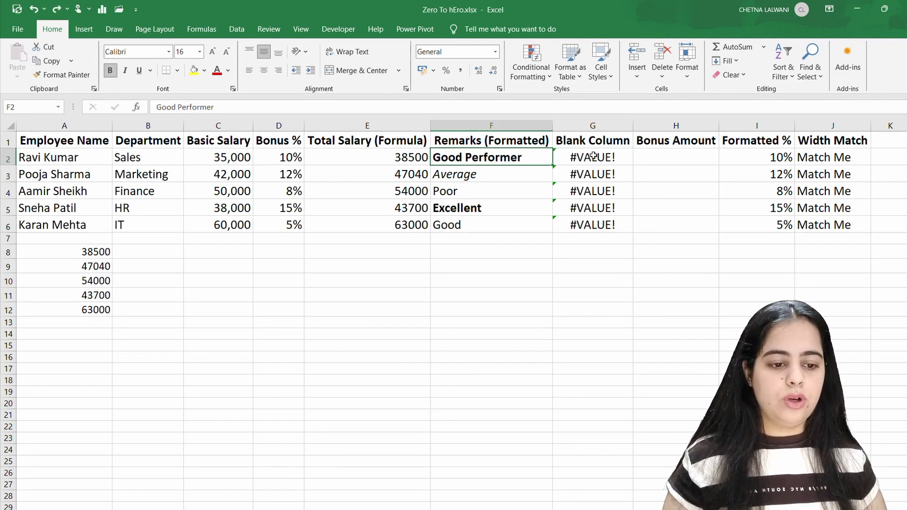
key(ctrl+z)
key(Escape)
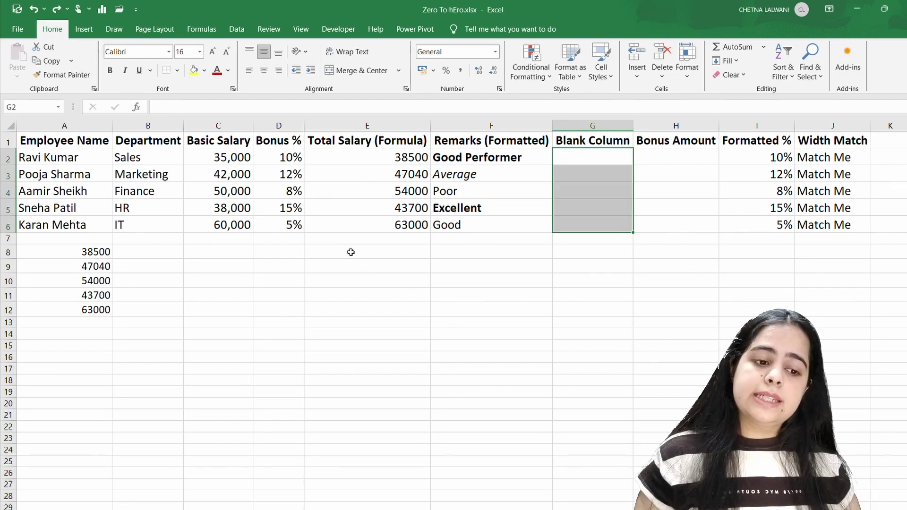
- Examine the formatting of each remark in cells F2 through F6, one cell at a time
click(516, 160)
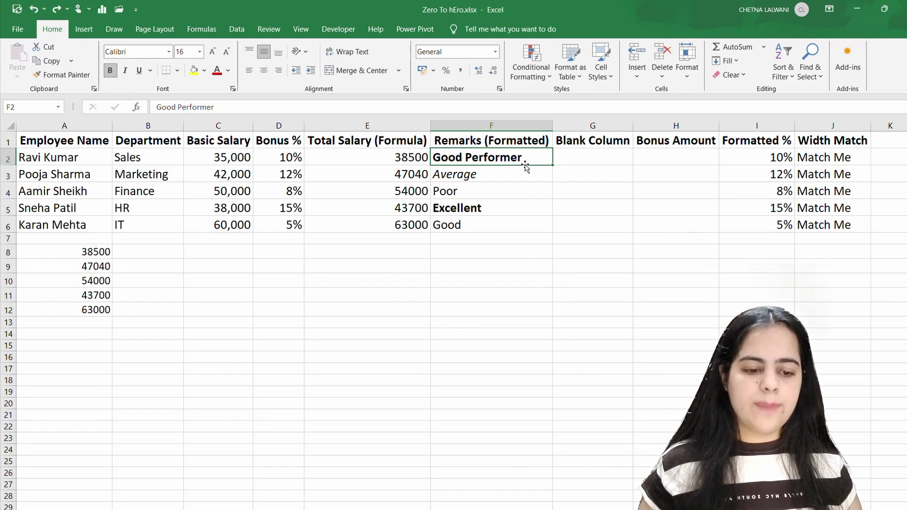
click(484, 176)
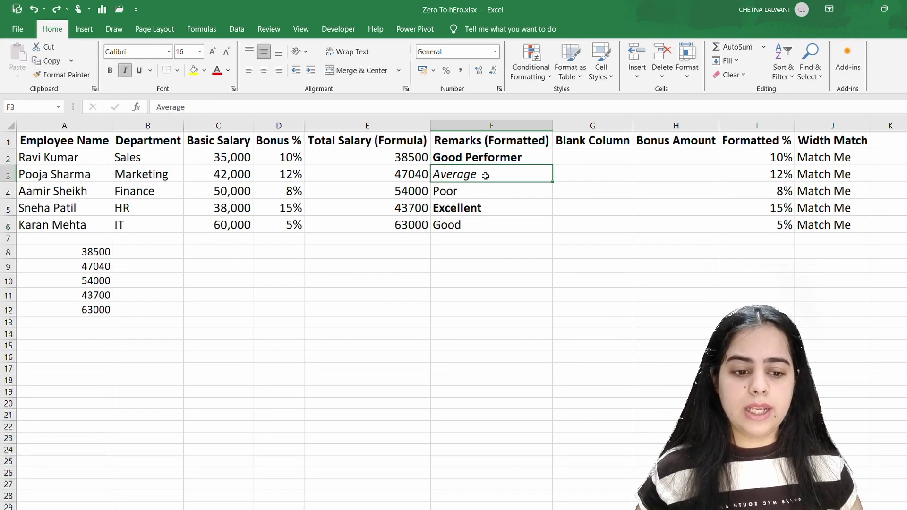
click(476, 192)
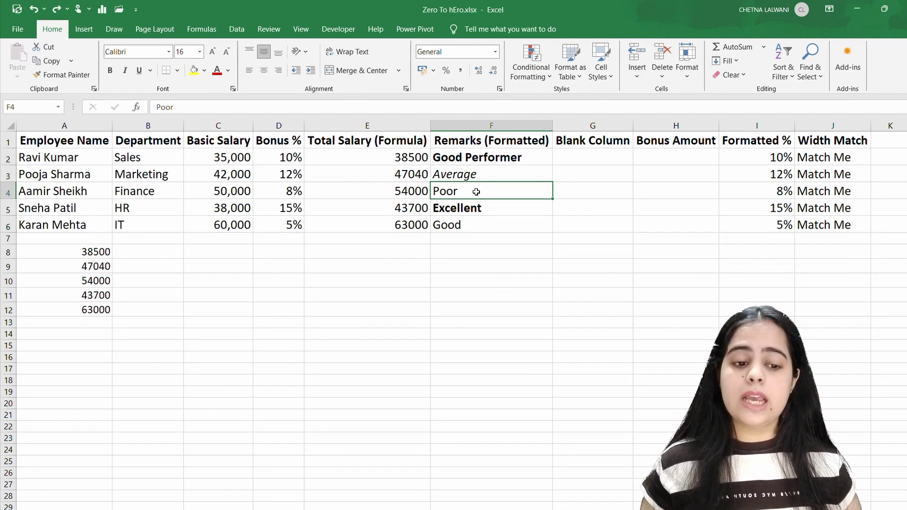
click(501, 213)
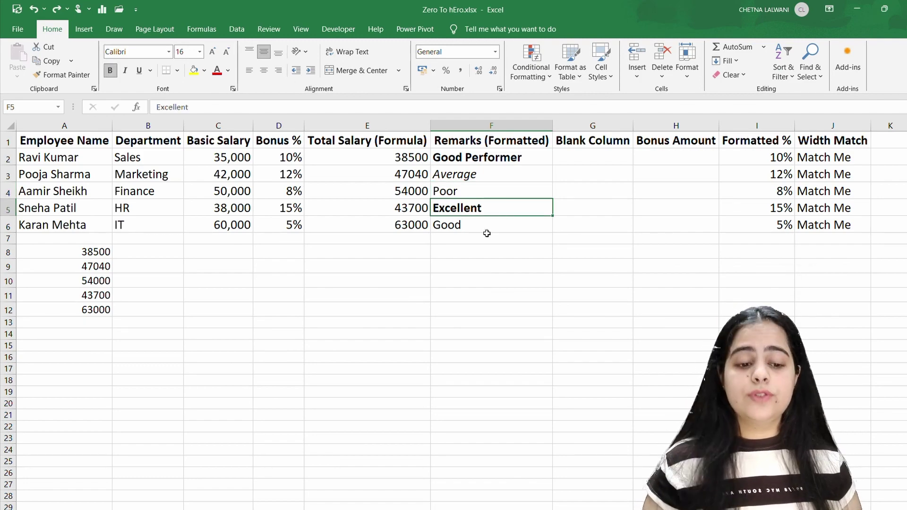
click(487, 232)
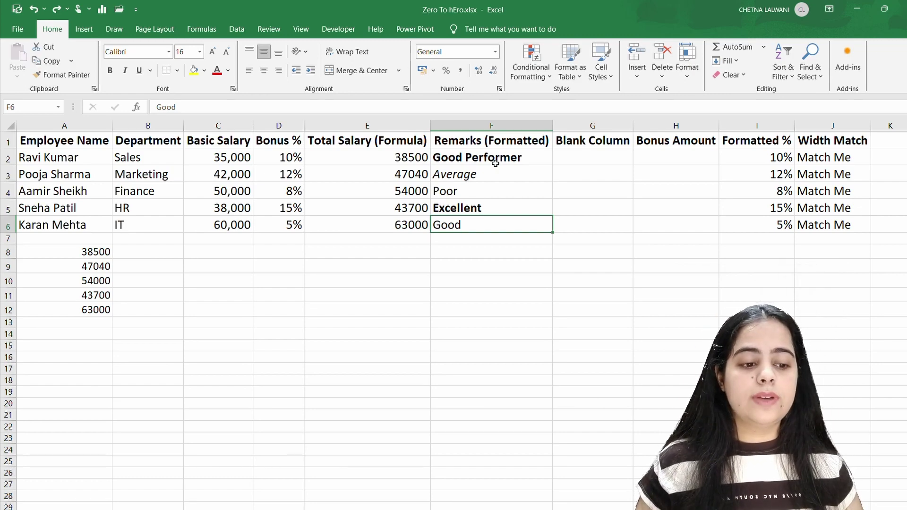
- Copy the Remarks cells F2:F6 and paste only their formats onto the Bonus Amount cells starting at H2
drag(692, 156, 692, 223)
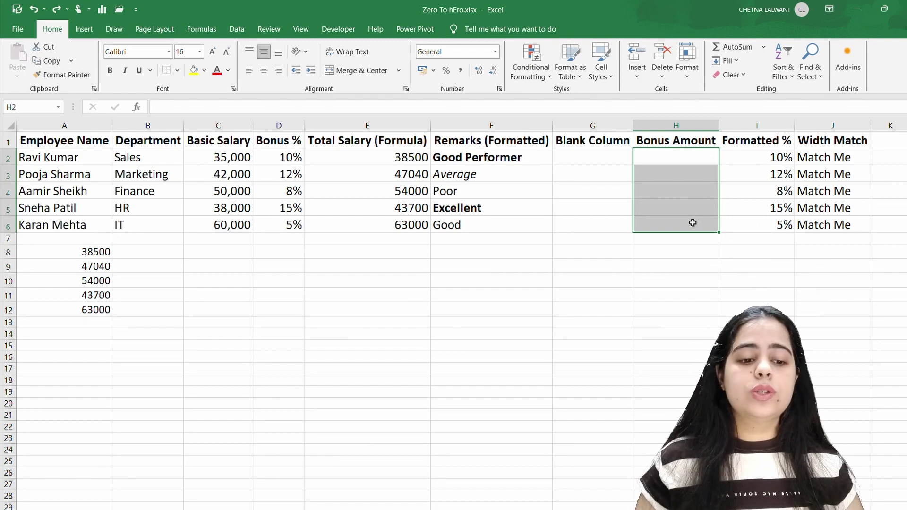
drag(507, 158, 500, 221)
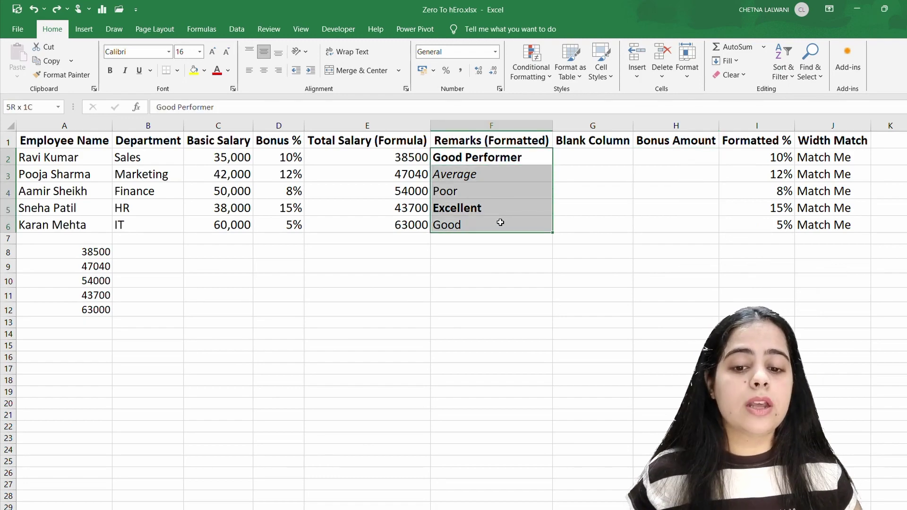
click(59, 63)
click(668, 156)
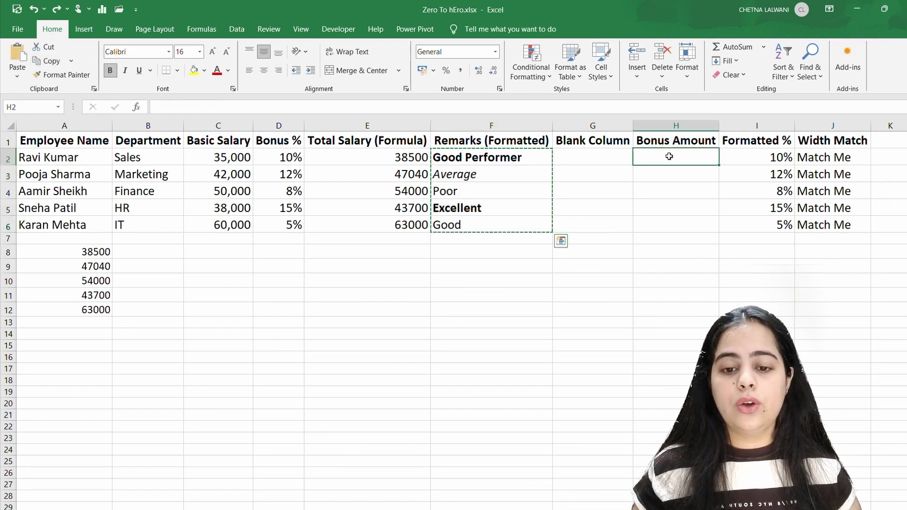
click(15, 77)
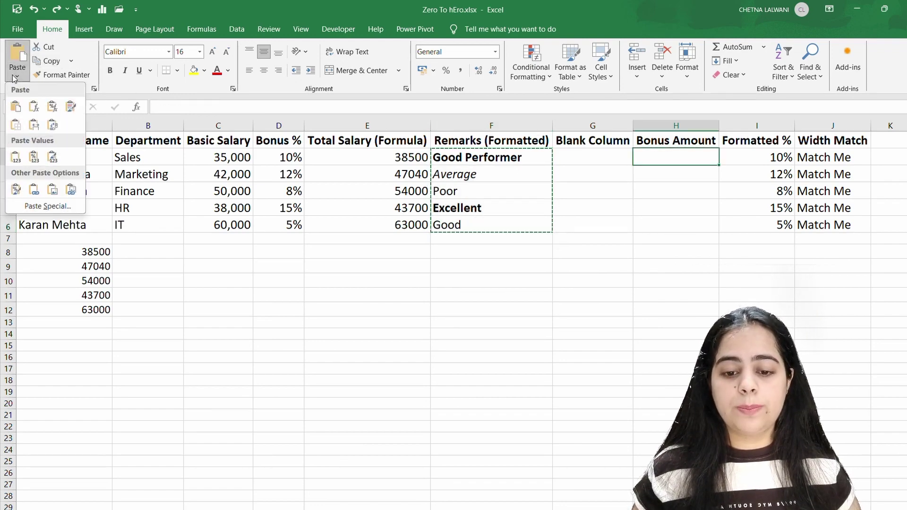
click(77, 204)
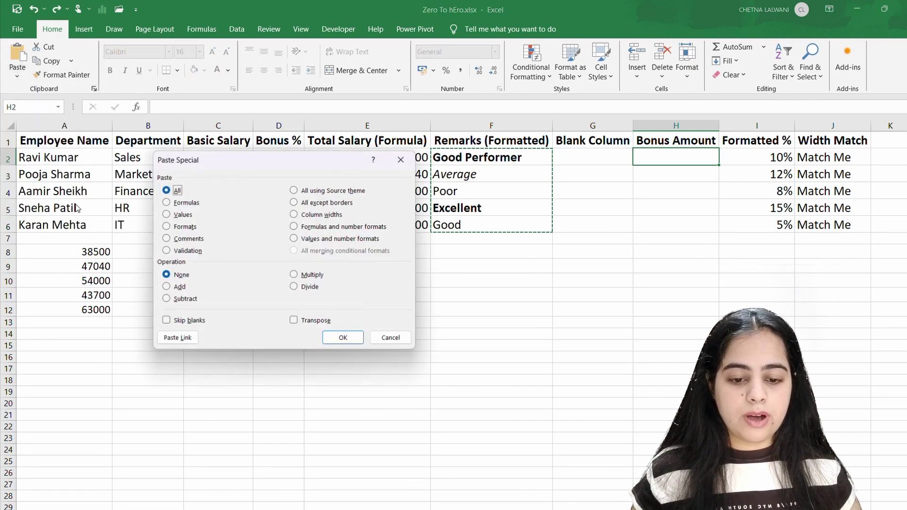
click(165, 226)
click(344, 338)
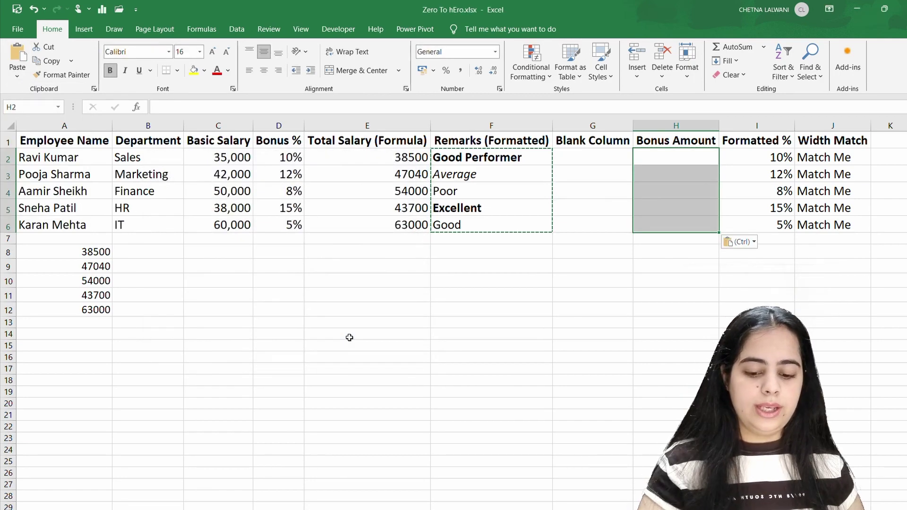
key(Escape)
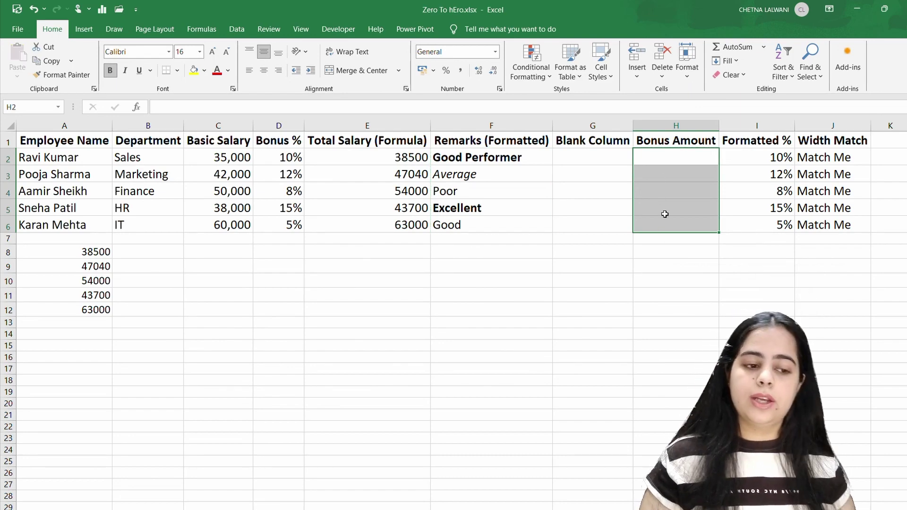
- Enter 9 in H2 and 7 in H3 of the Bonus Amount column, and check the formatting applied to H3
click(680, 161)
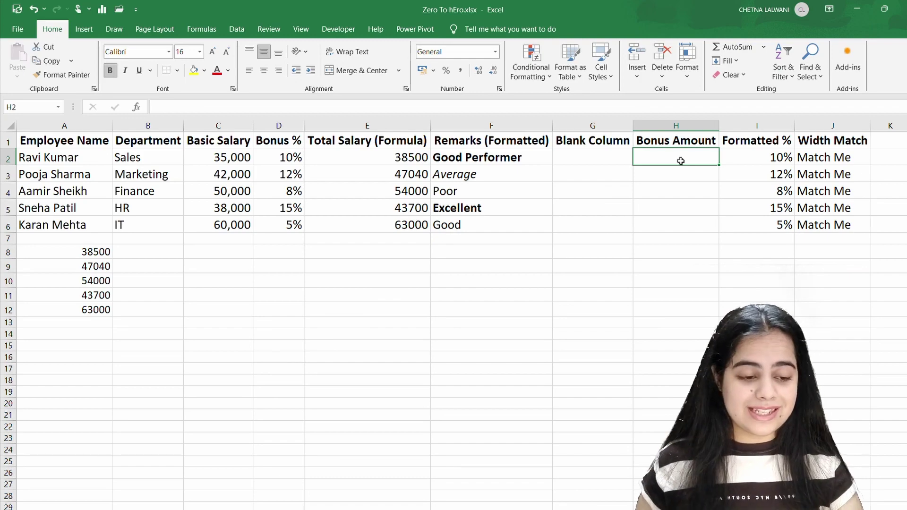
text(9)
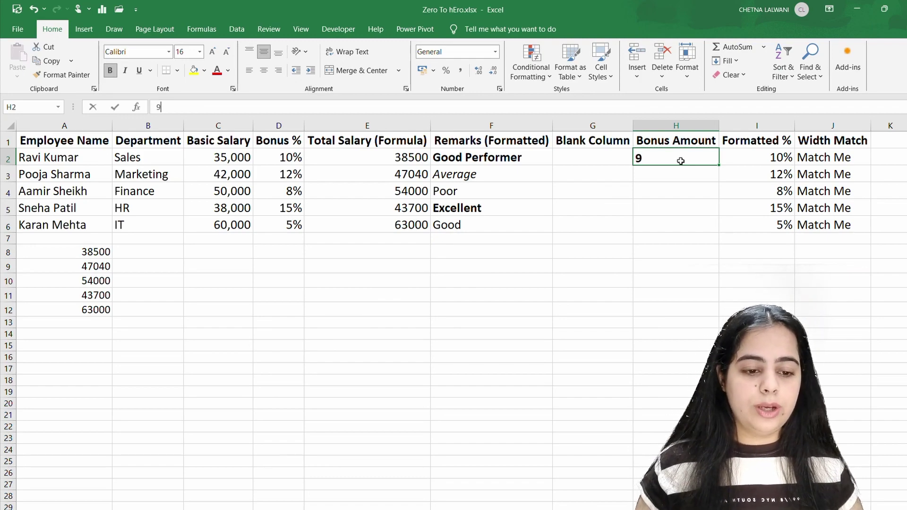
key(Return)
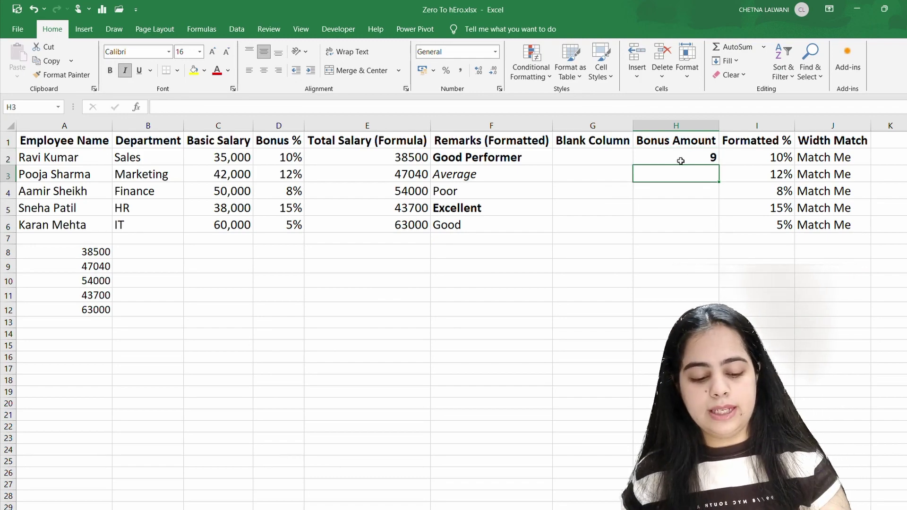
text(7)
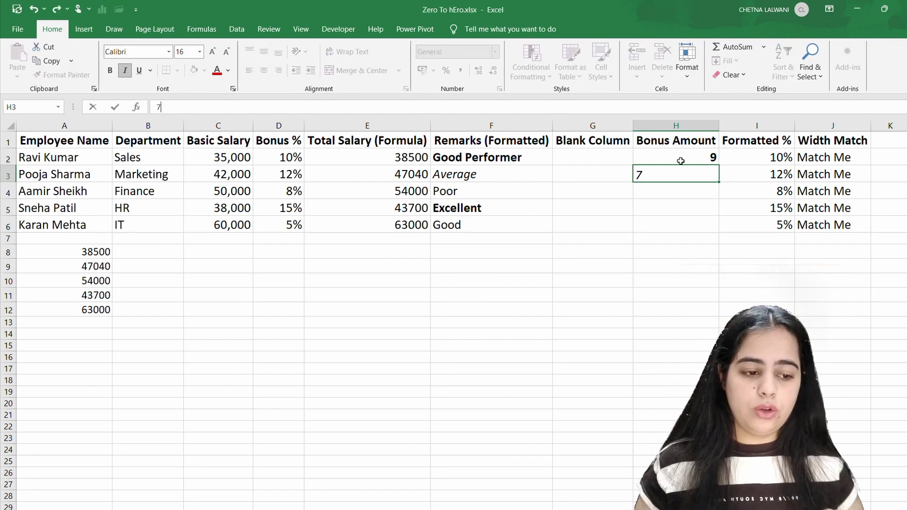
key(Return)
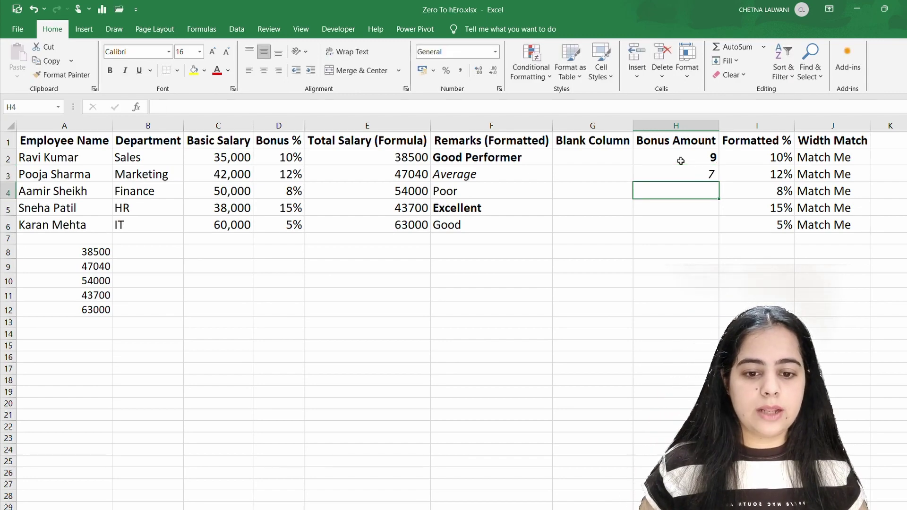
key(Up)
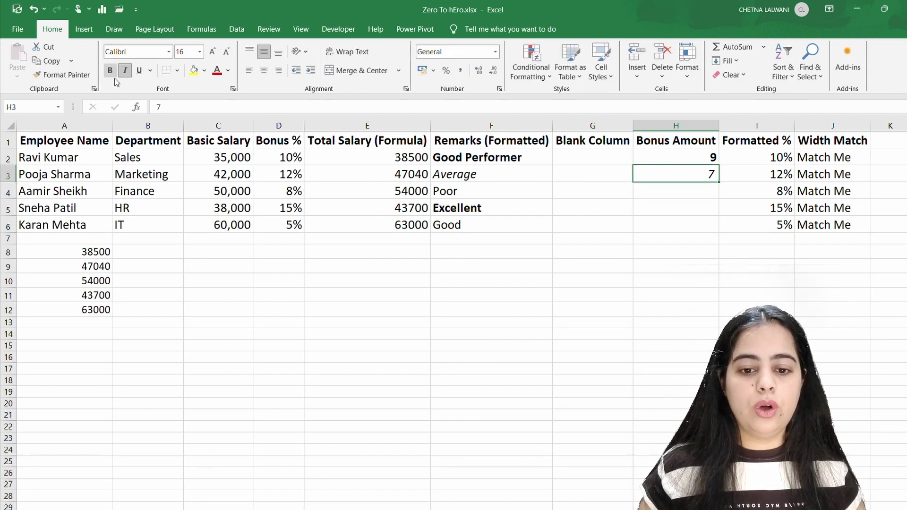
- Fill the remaining Bonus Amount cells H4, H5 and H6 with 5, 8 and 7.5
click(664, 192)
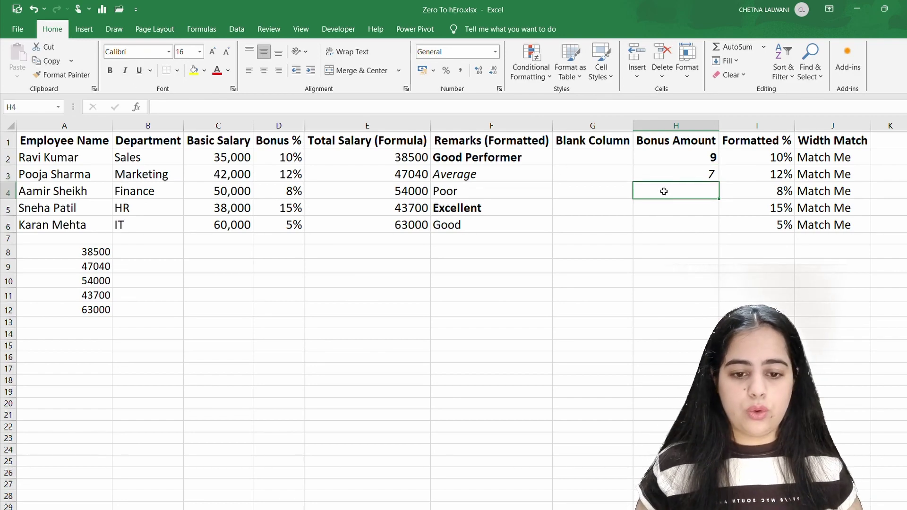
text(5)
key(Return)
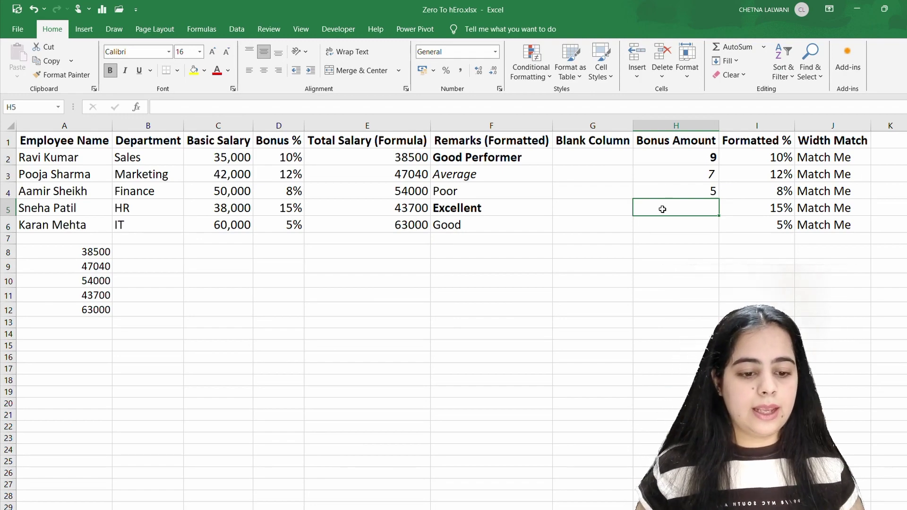
text(8)
key(Return)
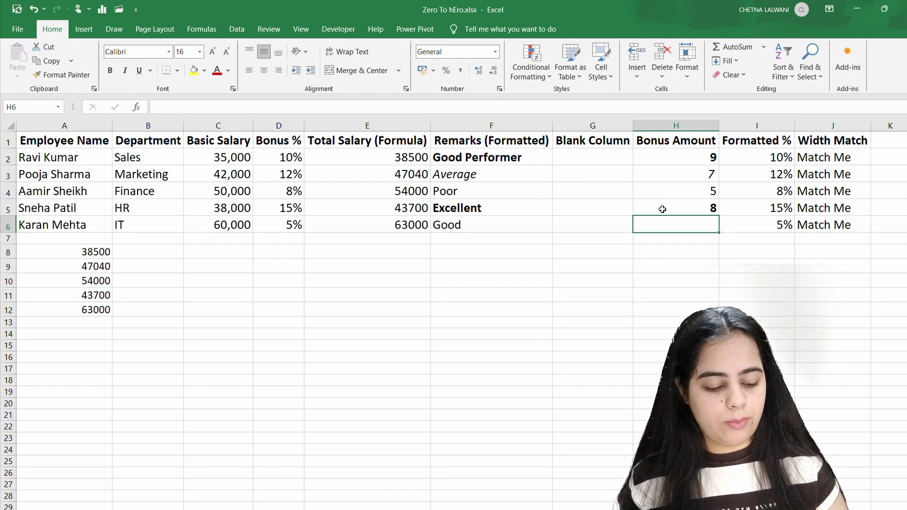
text(7.5)
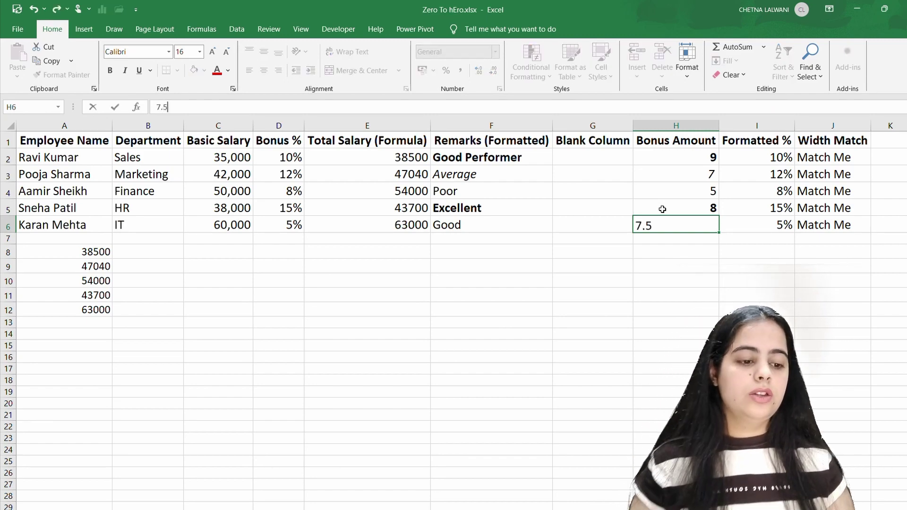
key(Return)
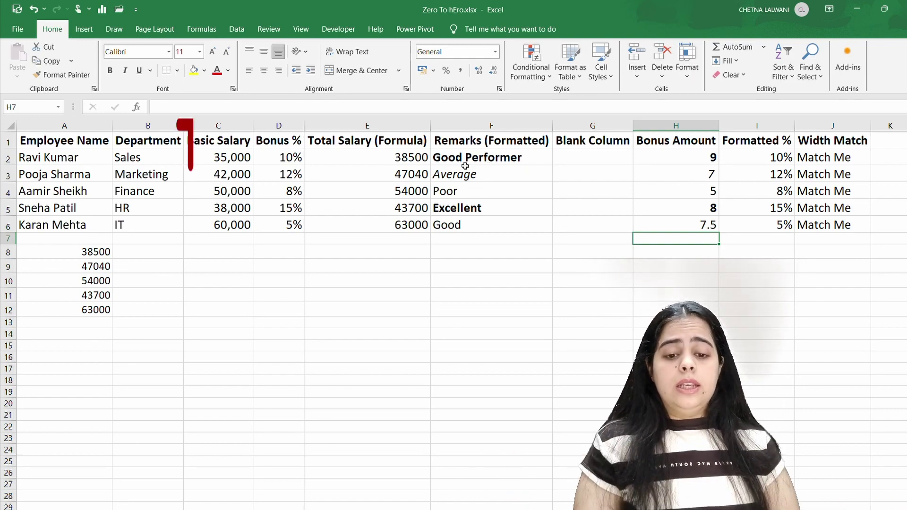
- Copy the Department entries B2:B6 and paste them transposed as a row starting at A14
click(148, 158)
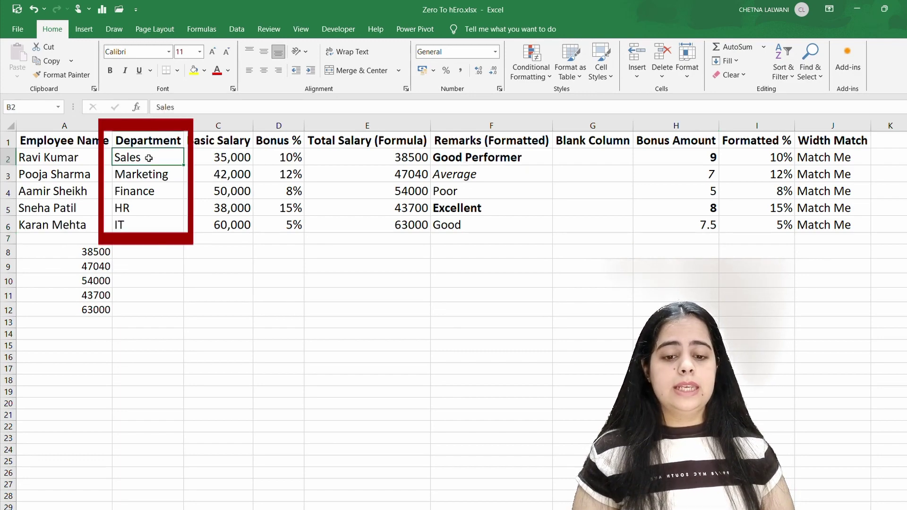
drag(149, 158, 156, 225)
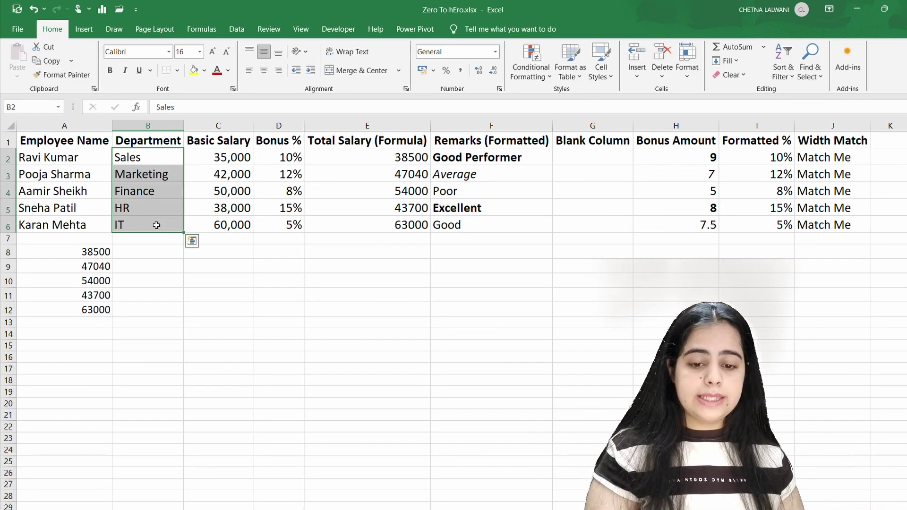
key(ctrl+c)
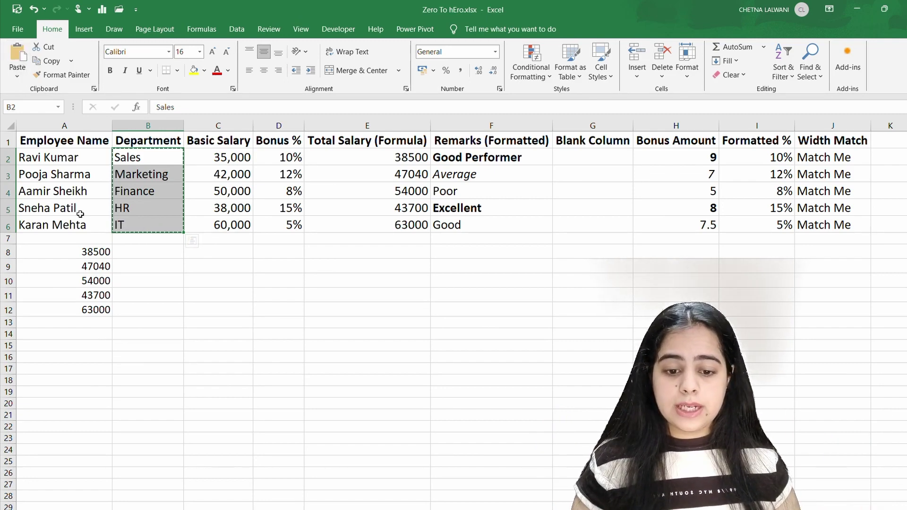
click(103, 332)
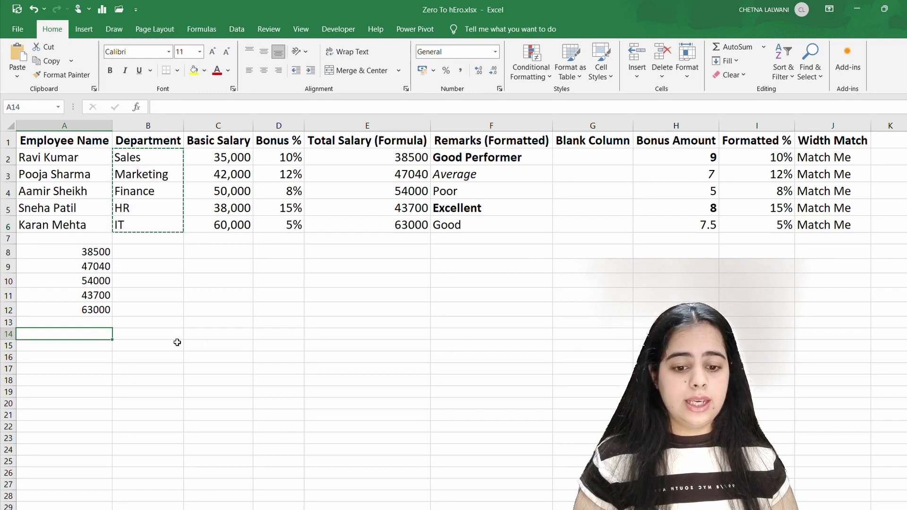
click(18, 76)
click(56, 206)
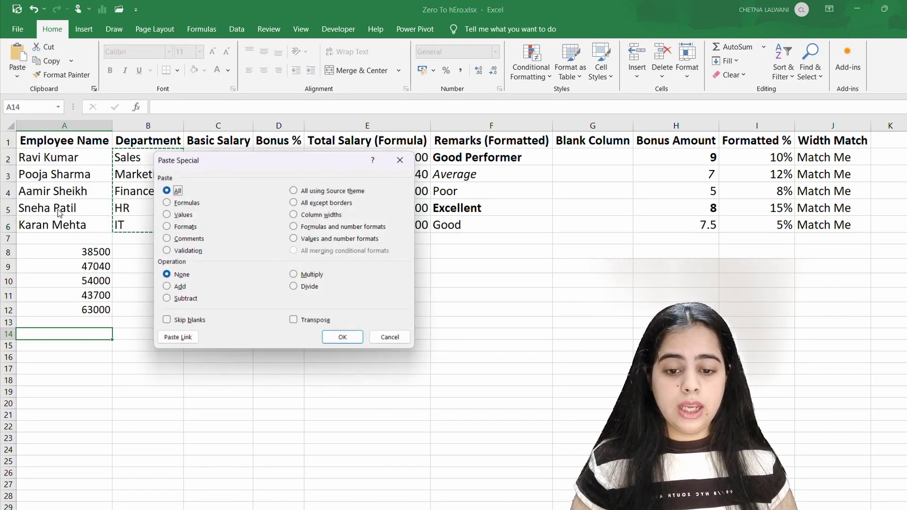
click(295, 322)
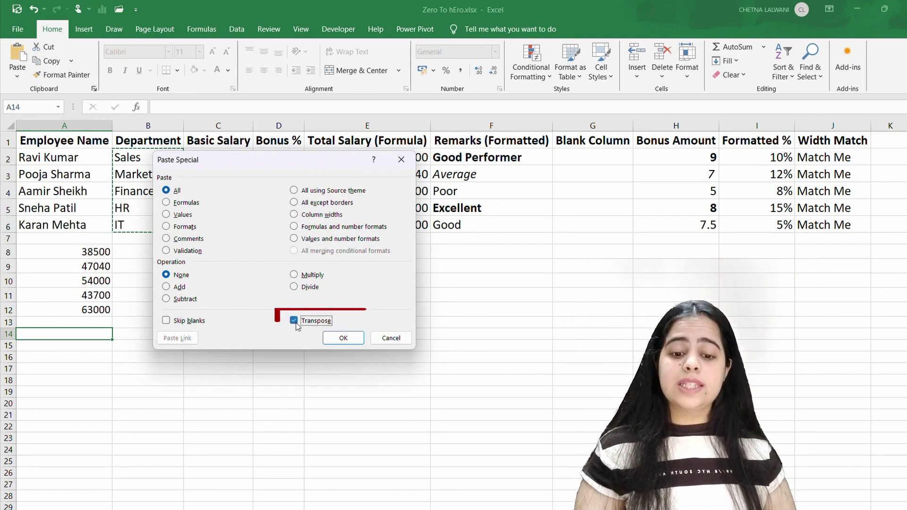
click(343, 338)
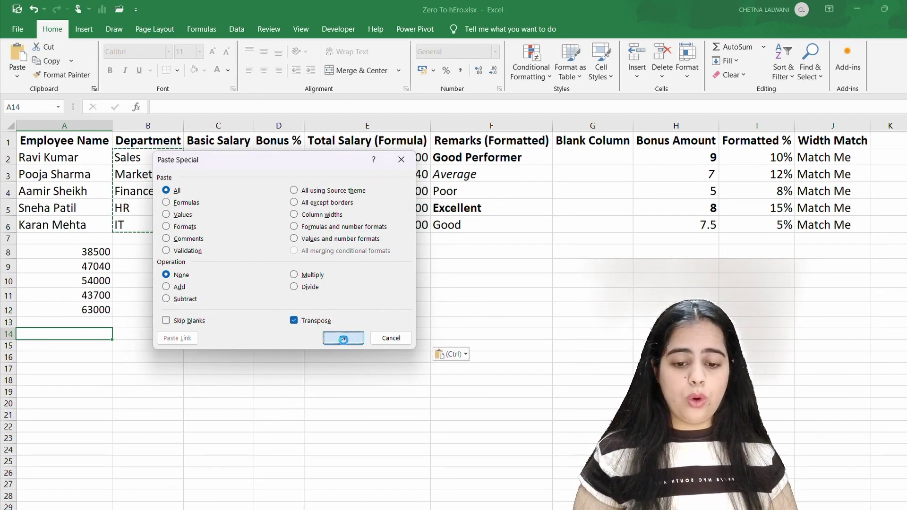
click(90, 332)
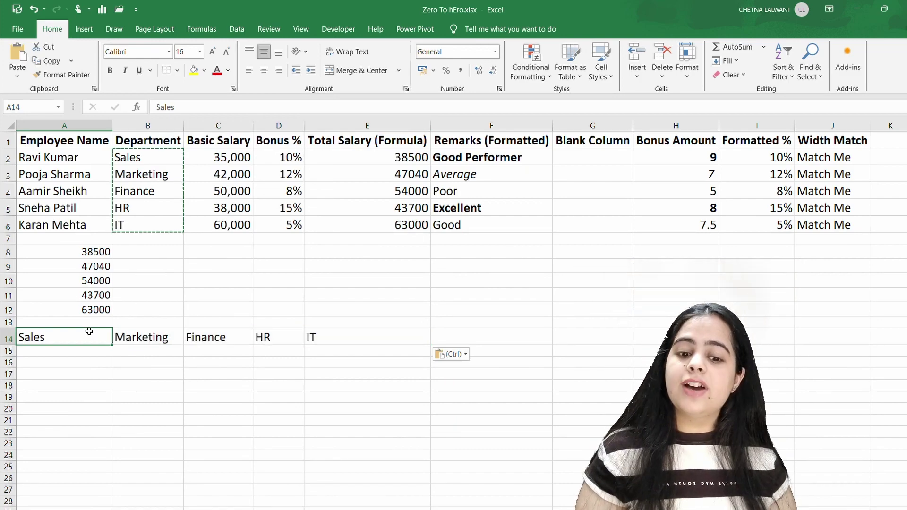
key(Escape)
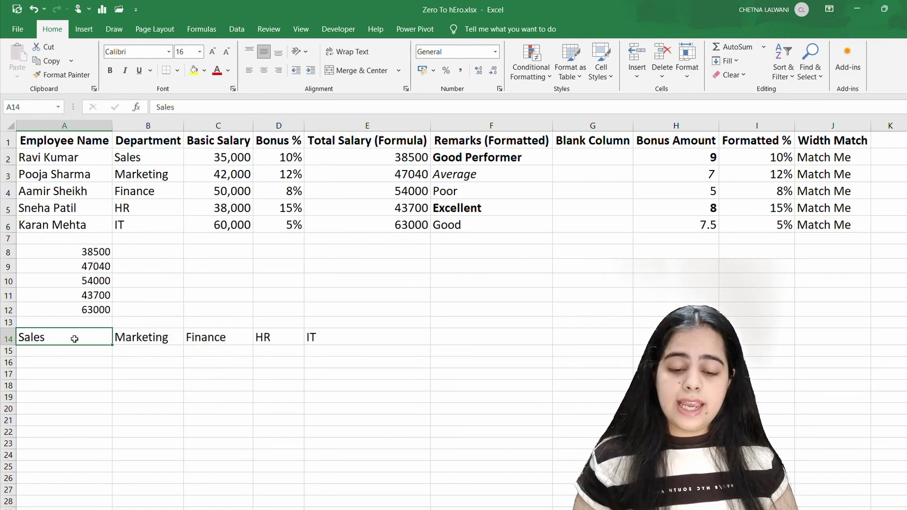
click(134, 350)
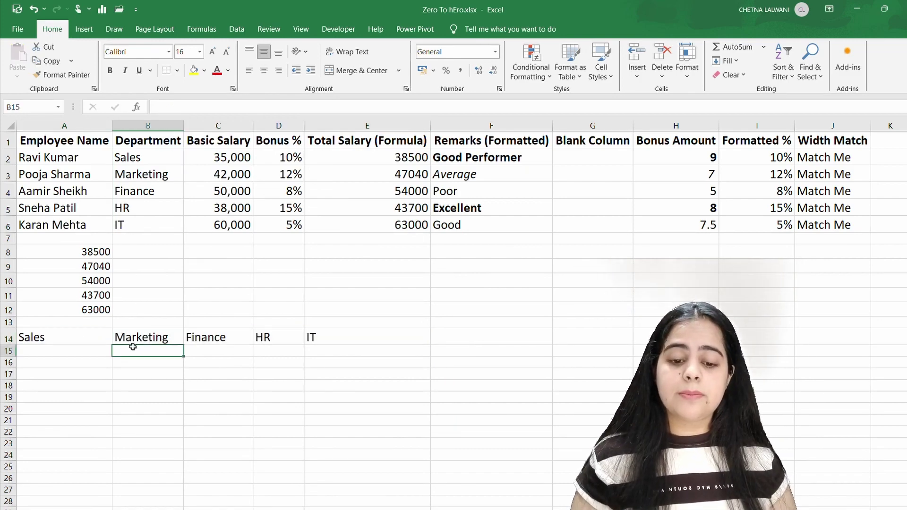
- Review the transposed department entries across A14:E14
click(213, 340)
click(265, 338)
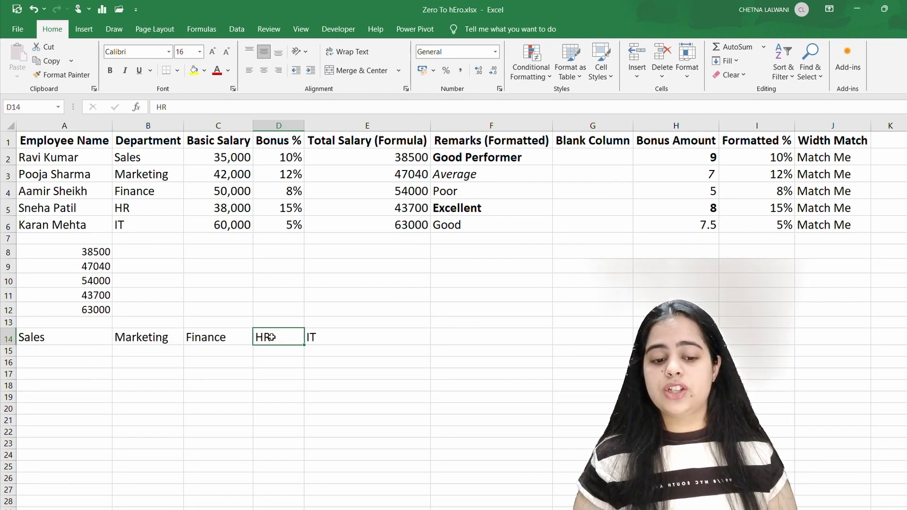
click(311, 336)
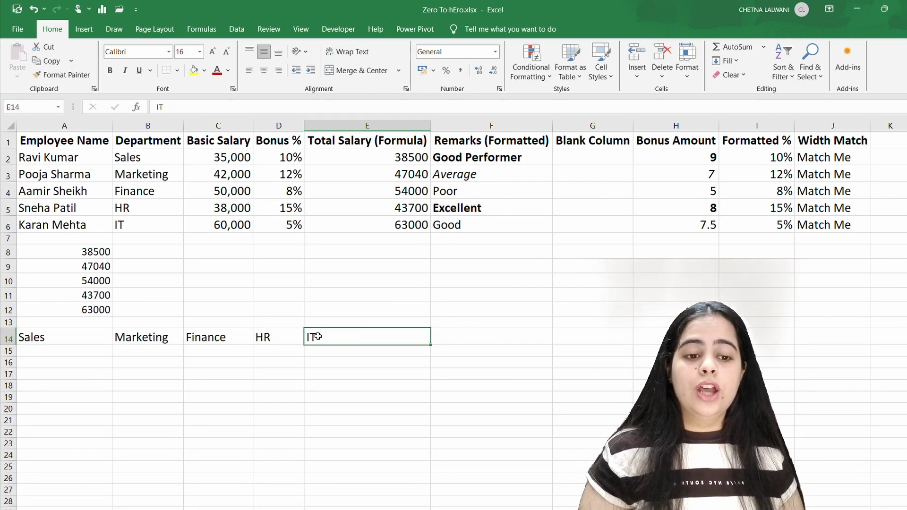
click(95, 333)
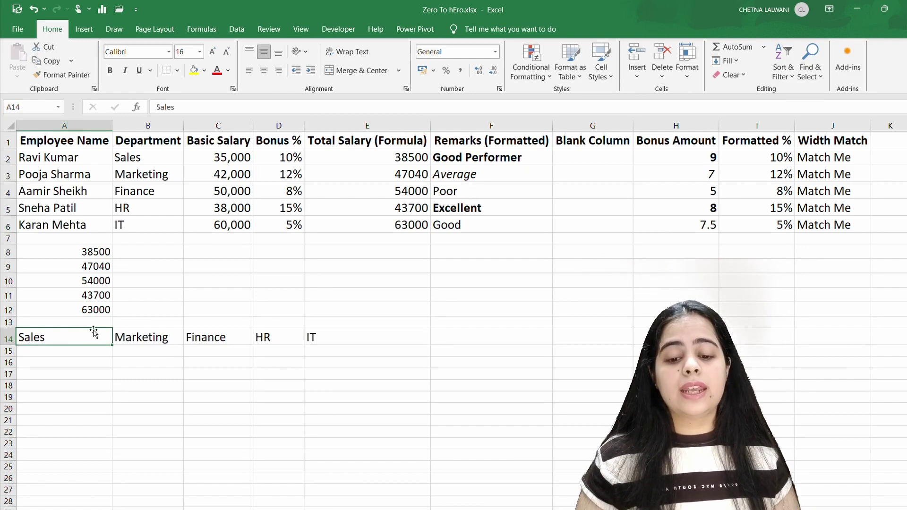
click(155, 333)
click(206, 338)
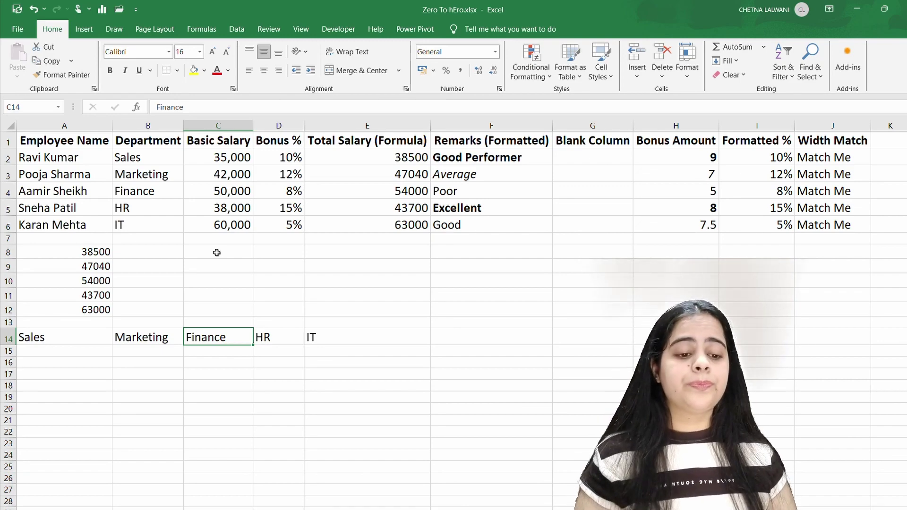
- Enter the multiplier 1.1 in cell A15 below the transposed department row
click(82, 360)
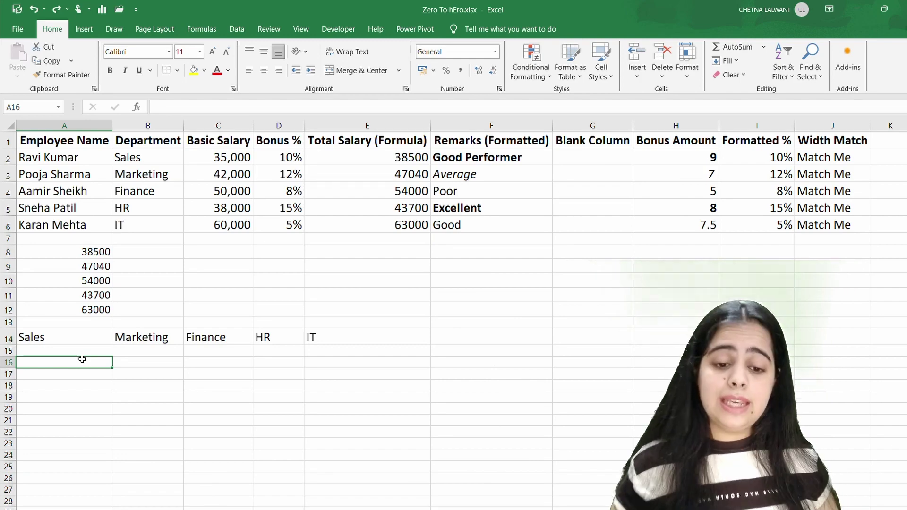
click(80, 349)
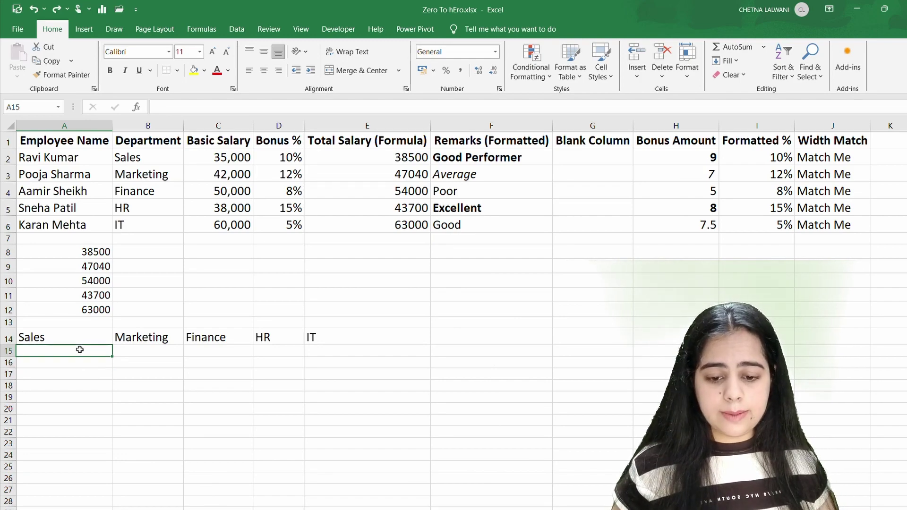
text(1.1)
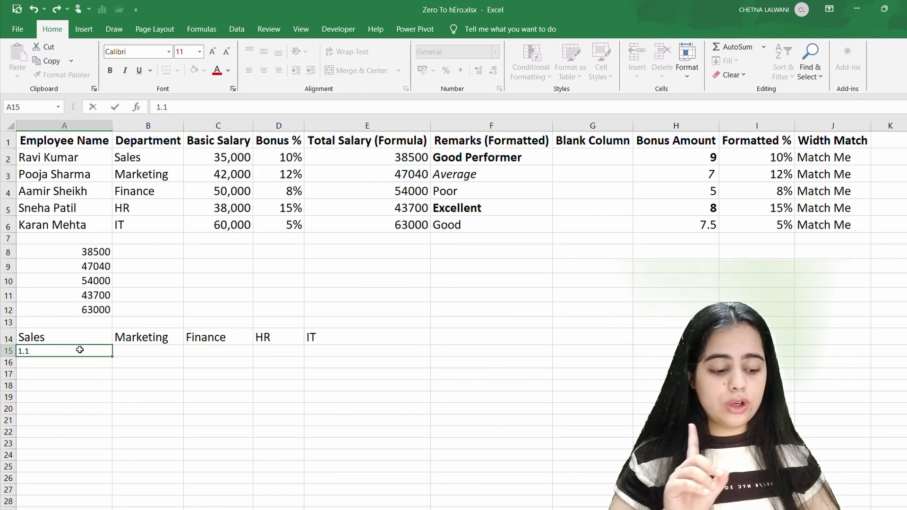
key(ctrl+Return)
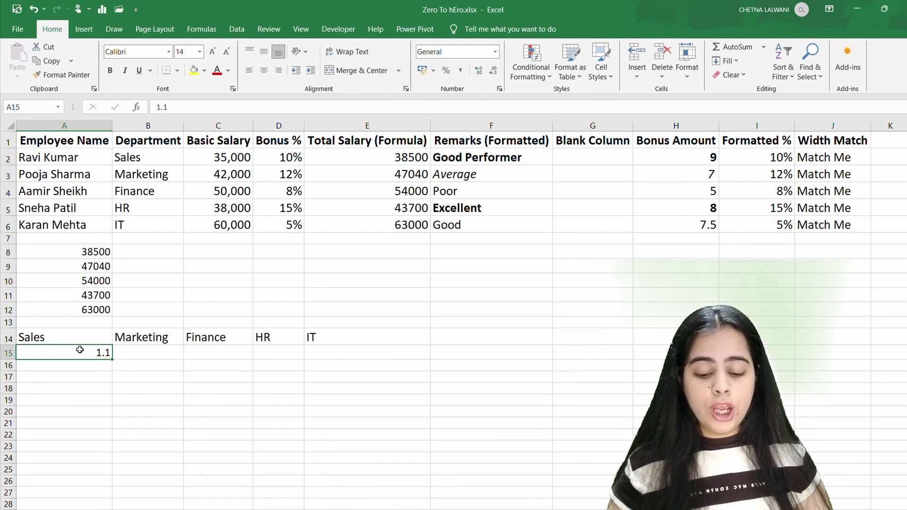
- Copy A15 and multiply the Basic Salary cells C2:C6 by it using the Paste Special Multiply operation
key(ctrl+c)
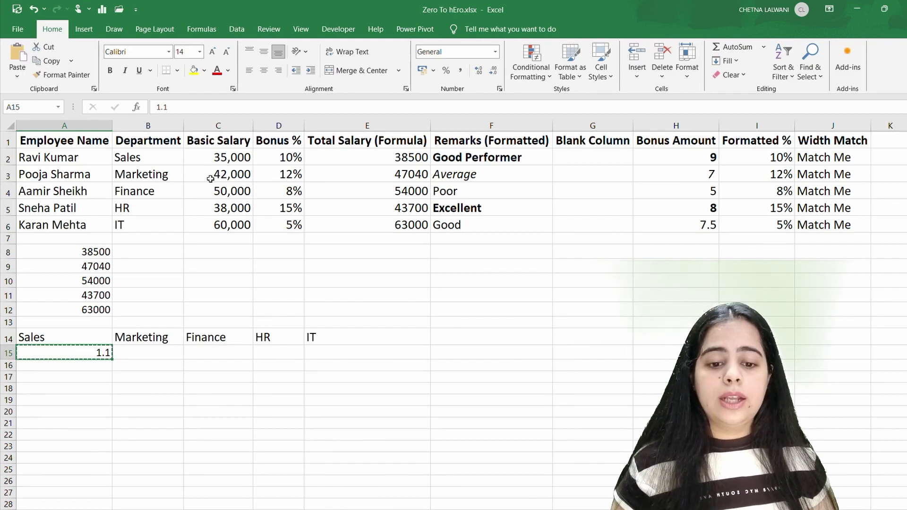
drag(225, 158, 236, 223)
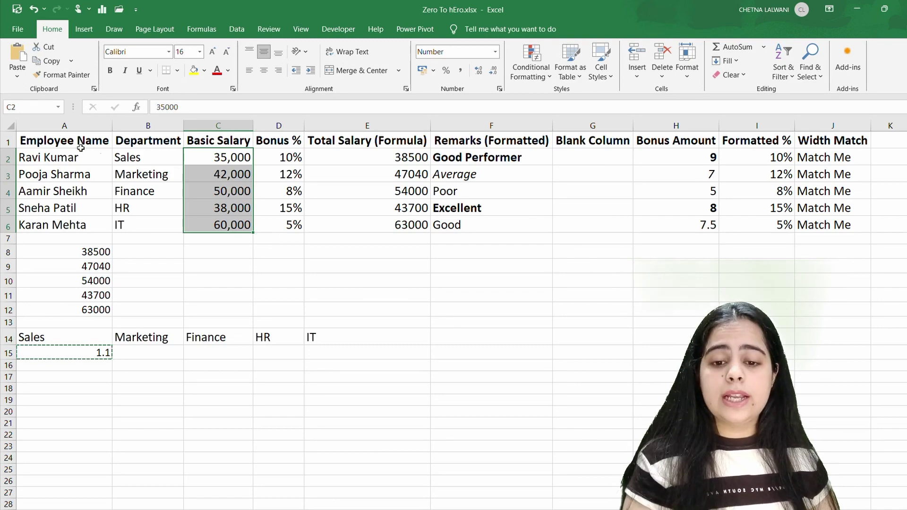
click(16, 79)
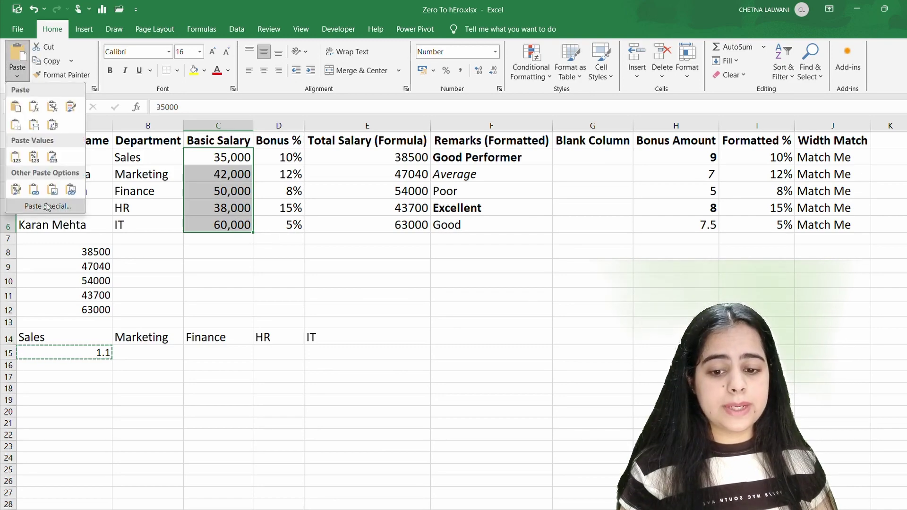
click(46, 202)
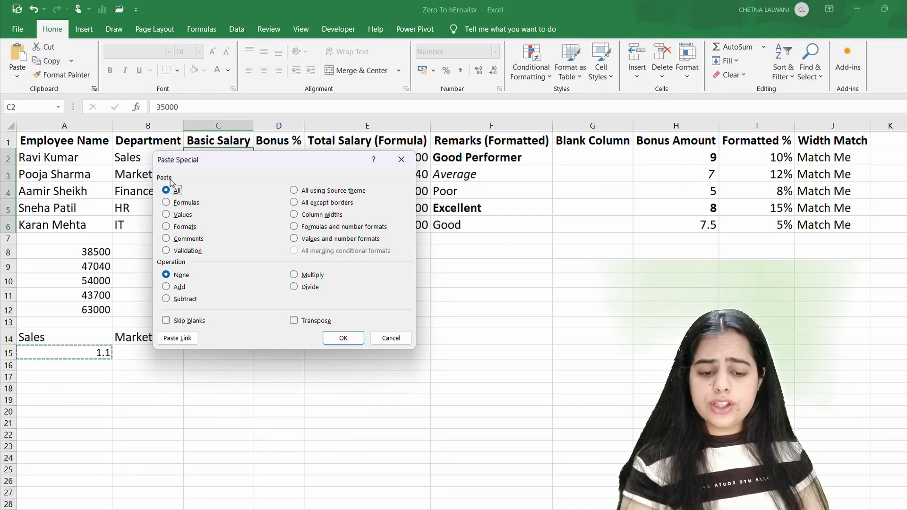
click(294, 275)
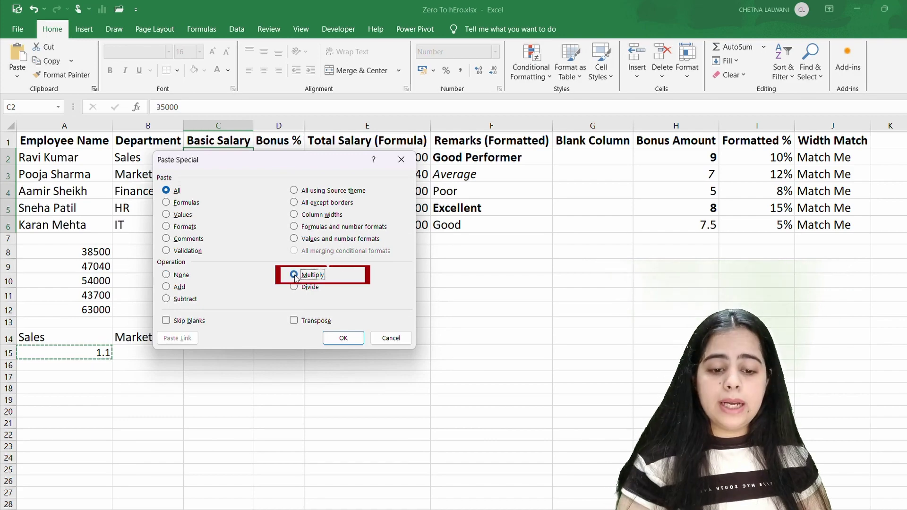
click(344, 339)
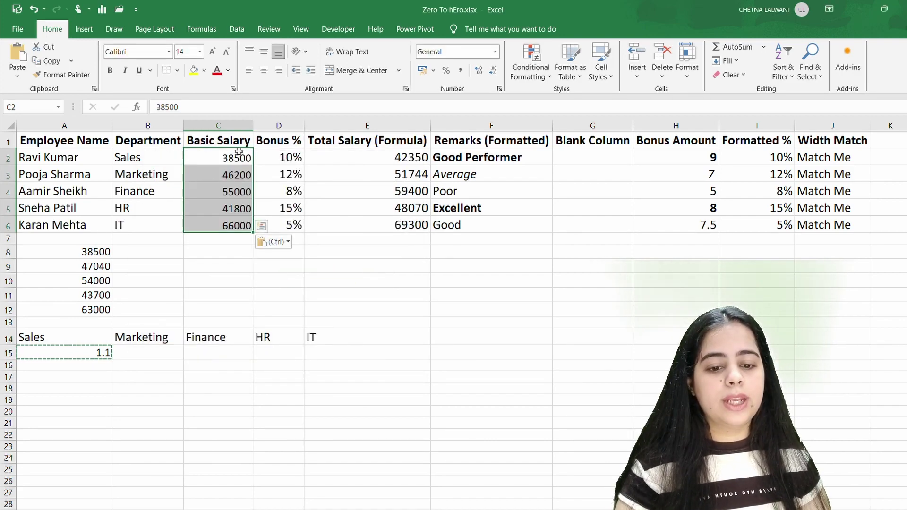
- Check the multiplied salaries in C3 and C2, and undo the Multiply paste
click(231, 173)
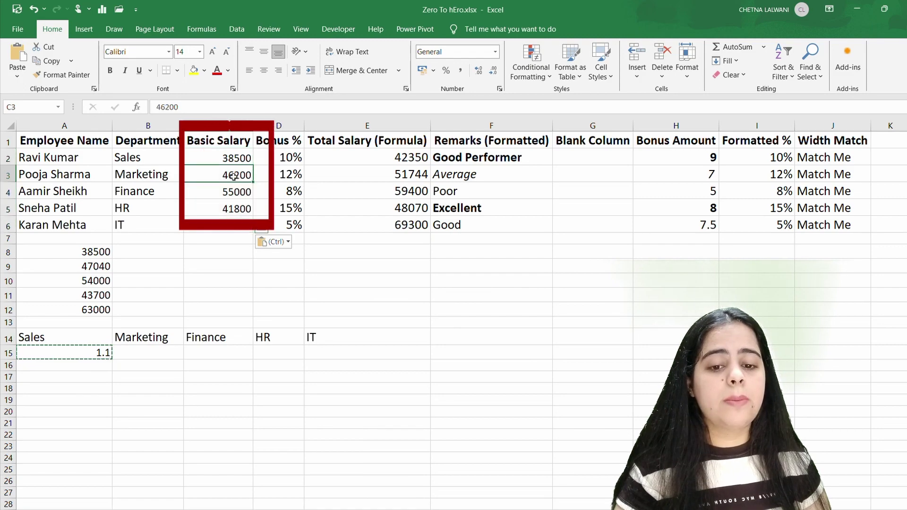
click(229, 160)
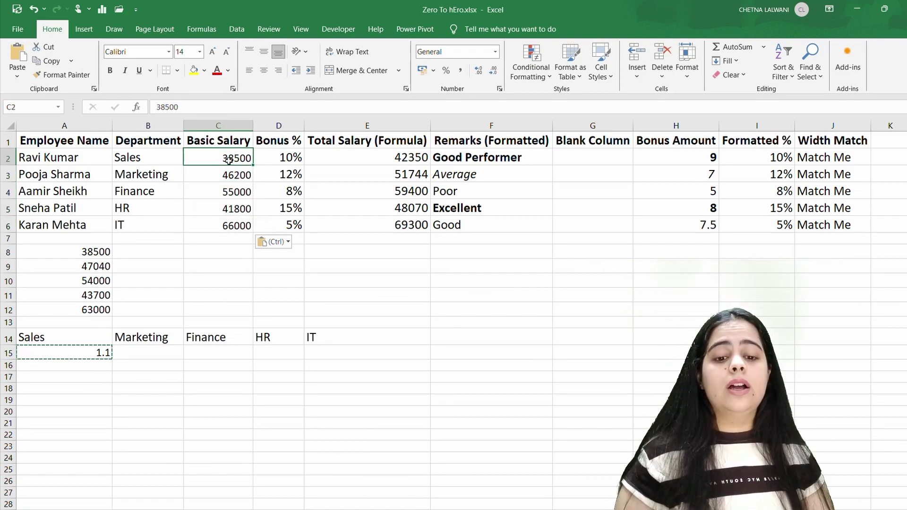
key(ctrl+z)
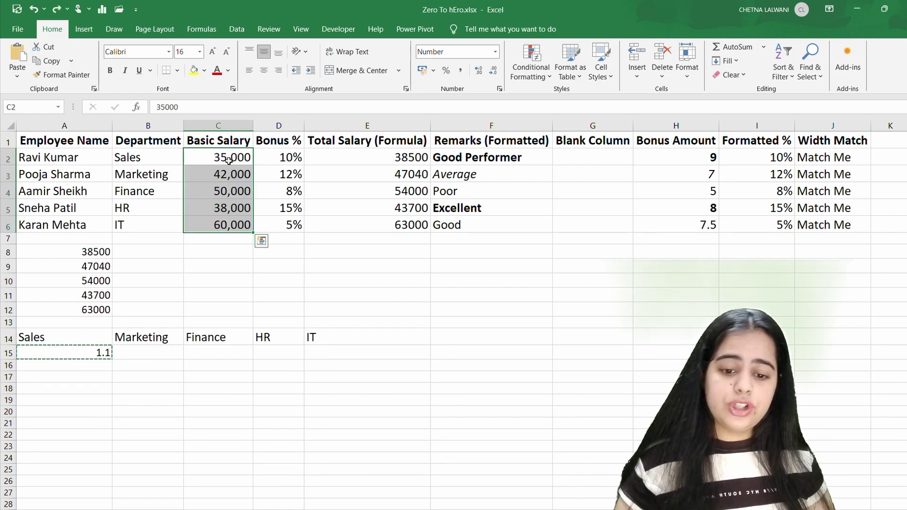
key(Escape)
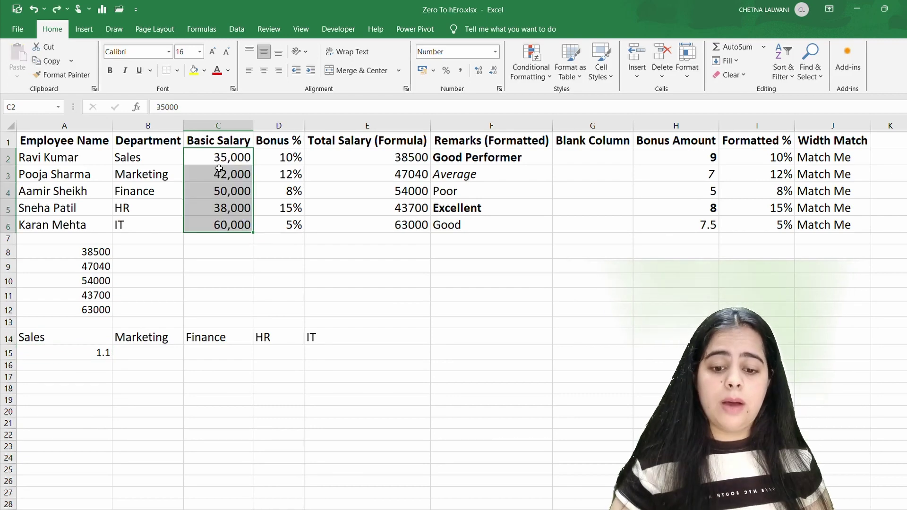
- Enter the divisor 2 in cell A16
click(102, 367)
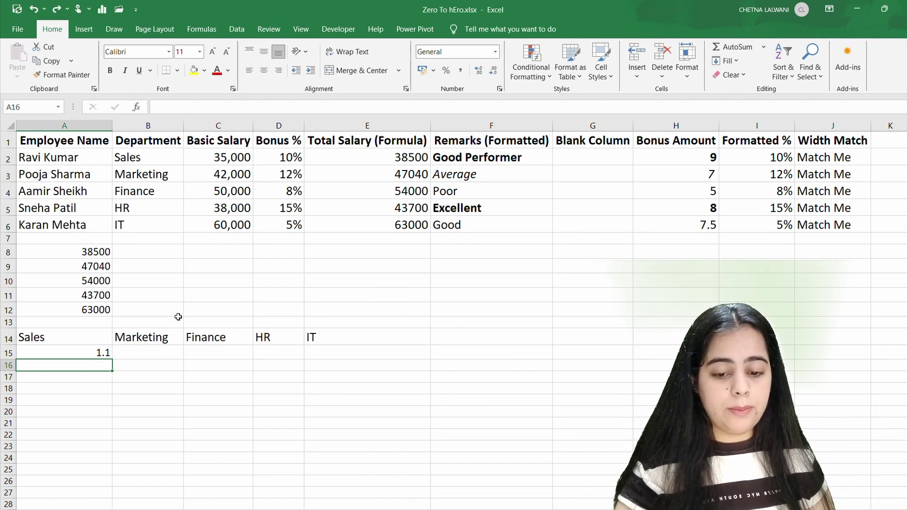
text(2)
key(Return)
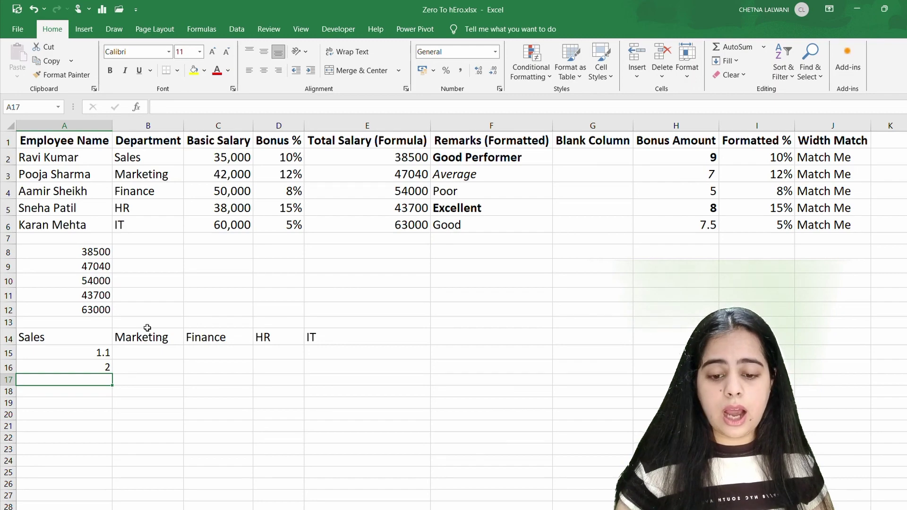
- Copy A16 and divide the Basic Salary cells C2:C6 by it using the Paste Special Divide operation
click(74, 368)
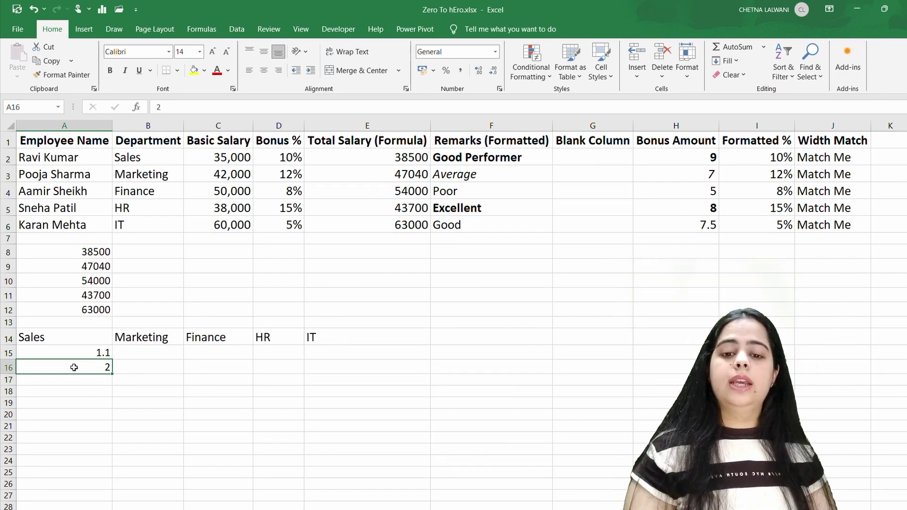
key(ctrl+c)
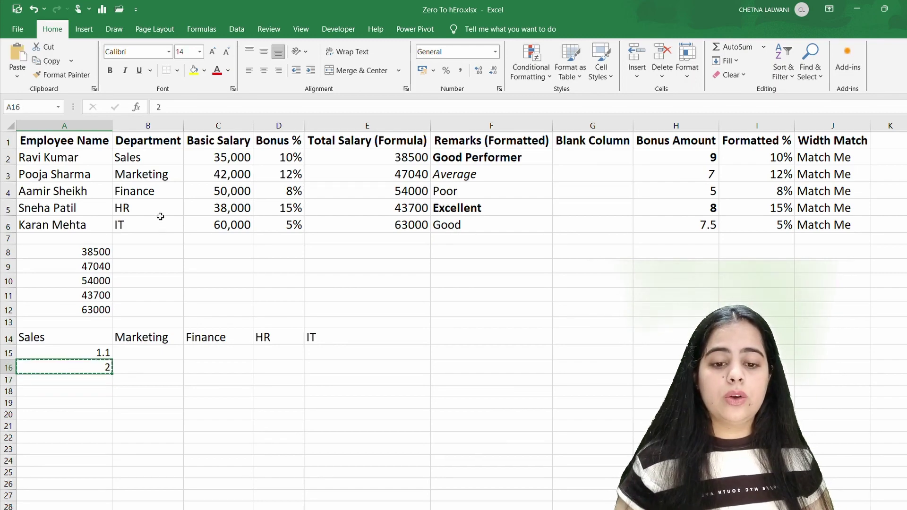
drag(219, 157, 226, 222)
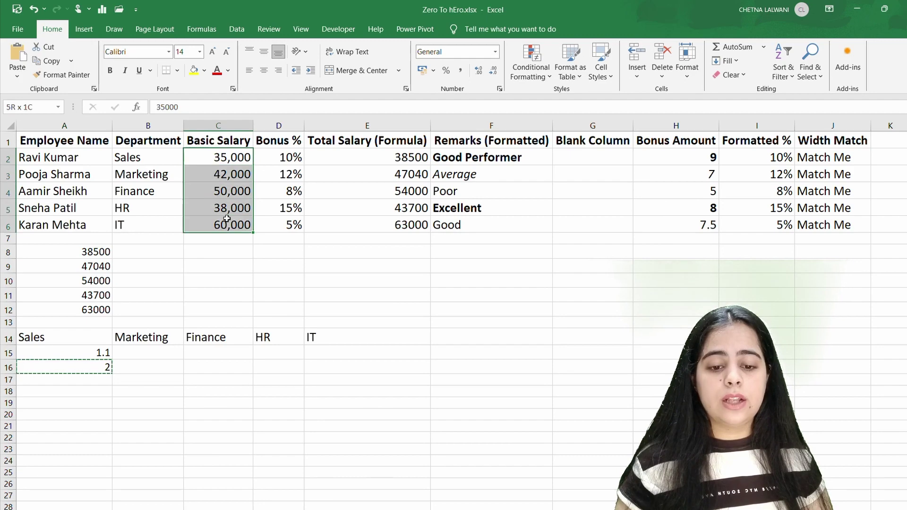
click(17, 76)
click(53, 207)
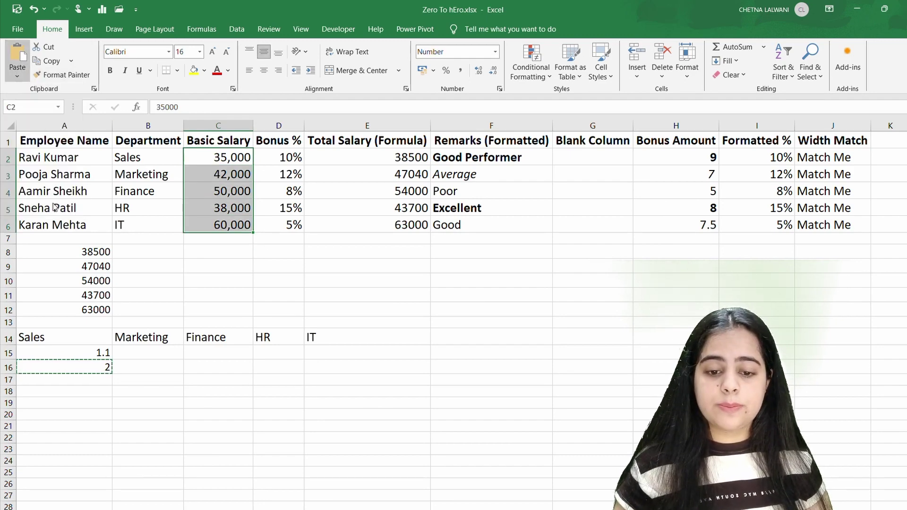
click(293, 287)
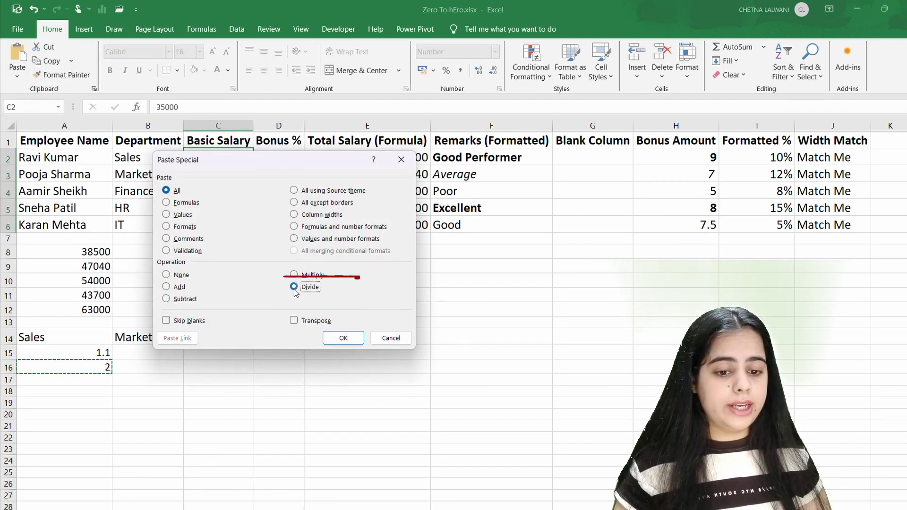
click(337, 342)
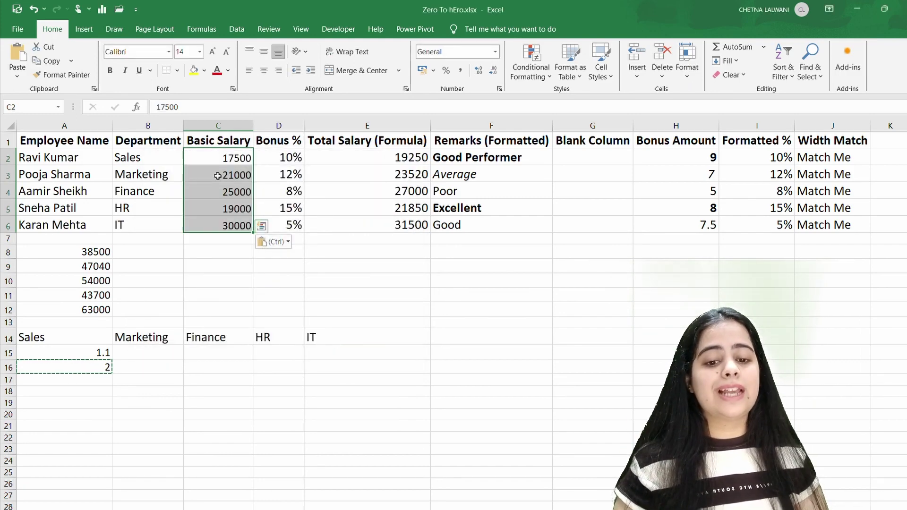
- Check the divided salary in C3, undo the Divide paste and clear the copied selection
click(246, 172)
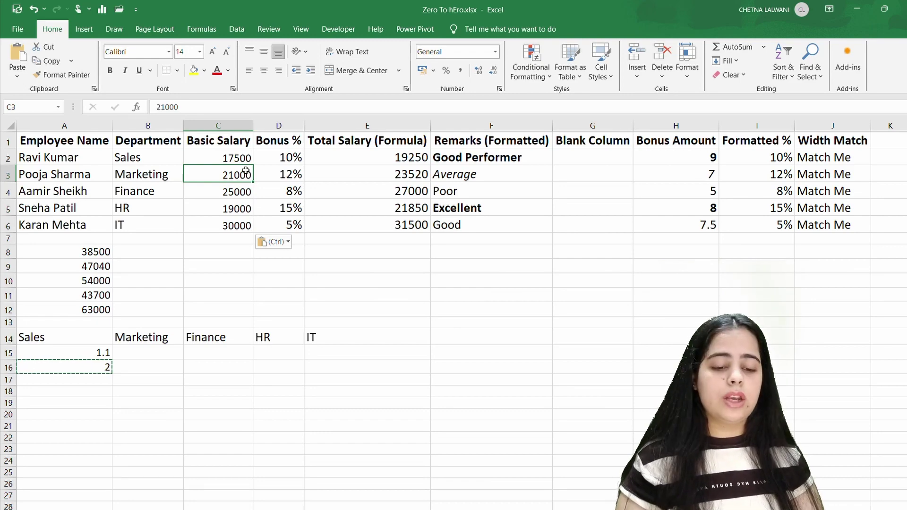
key(ctrl+z)
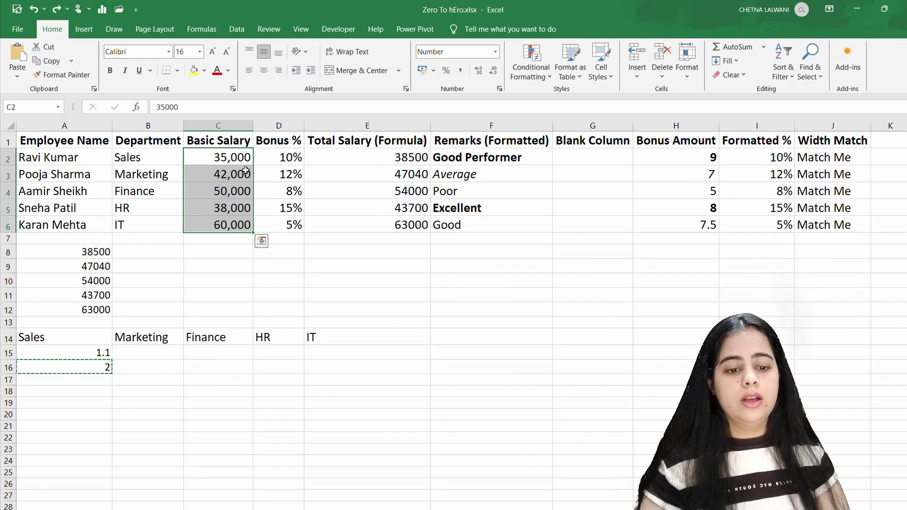
key(Escape)
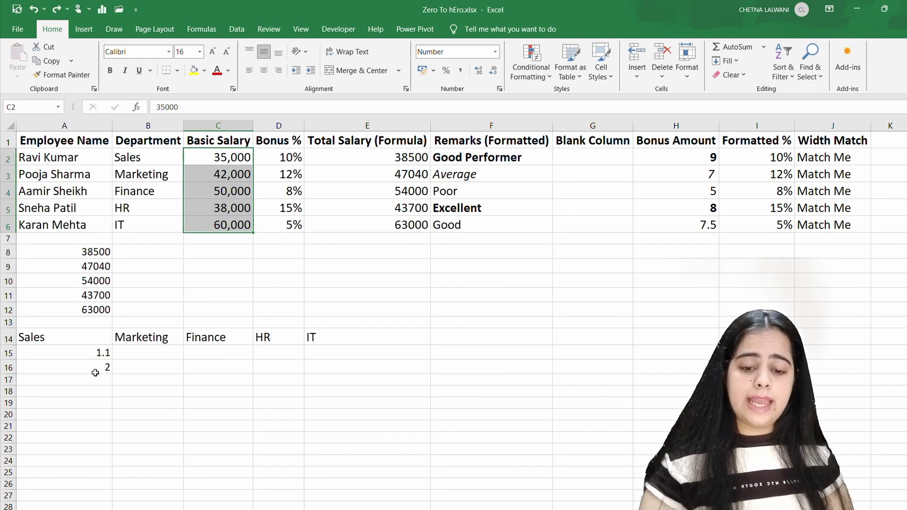
- Enter the amount 2000 in cell A17
click(87, 378)
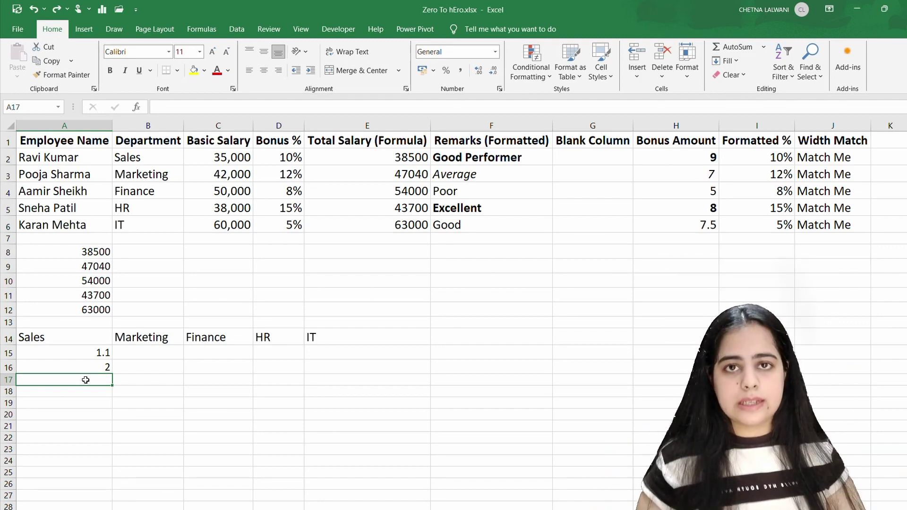
text(2)
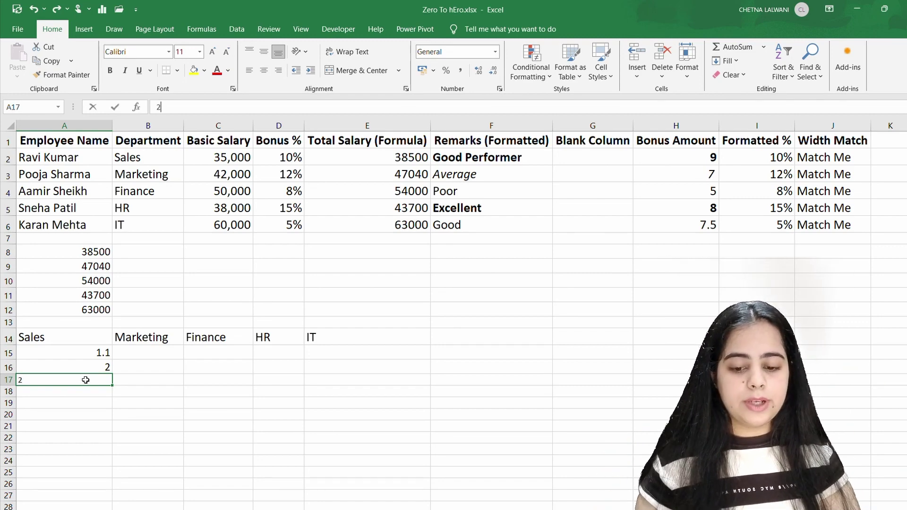
text(000)
key(Return)
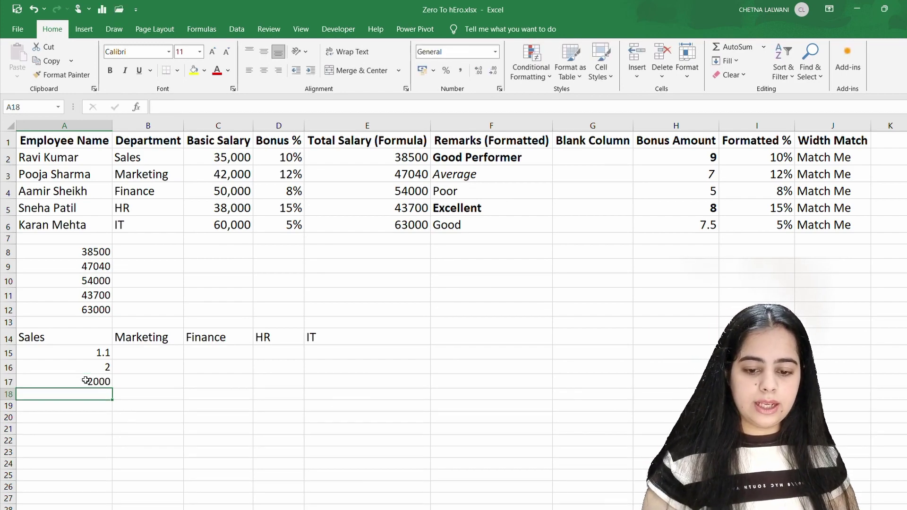
- Copy A17 and add it to the Basic Salary cells C2:C6 using the Paste Special Add operation, then clear the copied selection
click(85, 381)
key(ctrl+c)
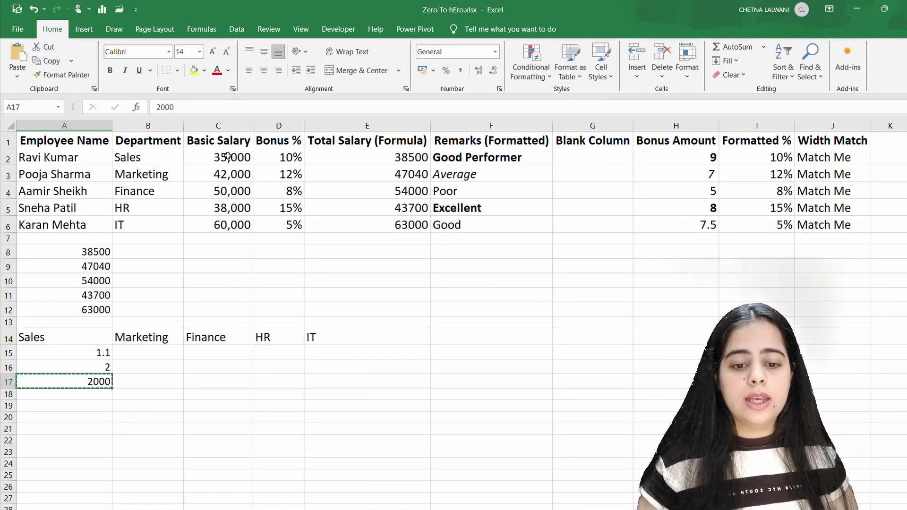
drag(228, 157, 233, 224)
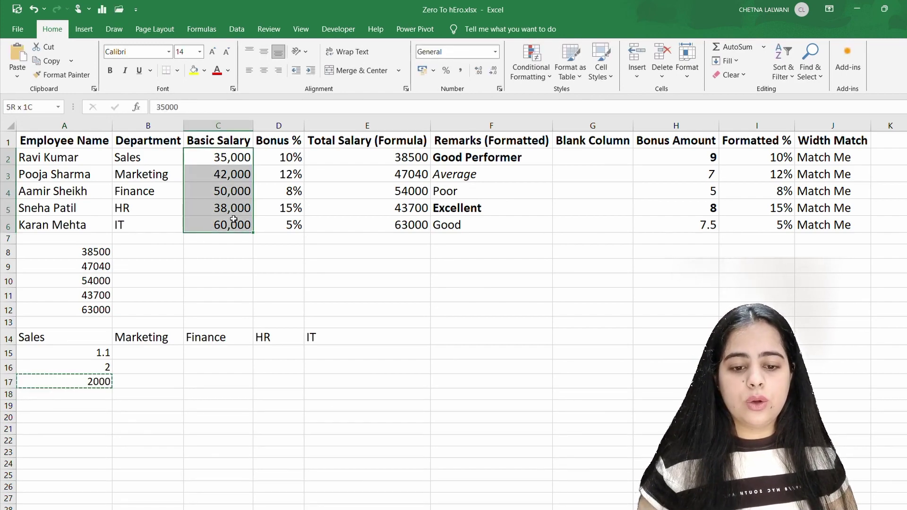
click(20, 78)
click(45, 205)
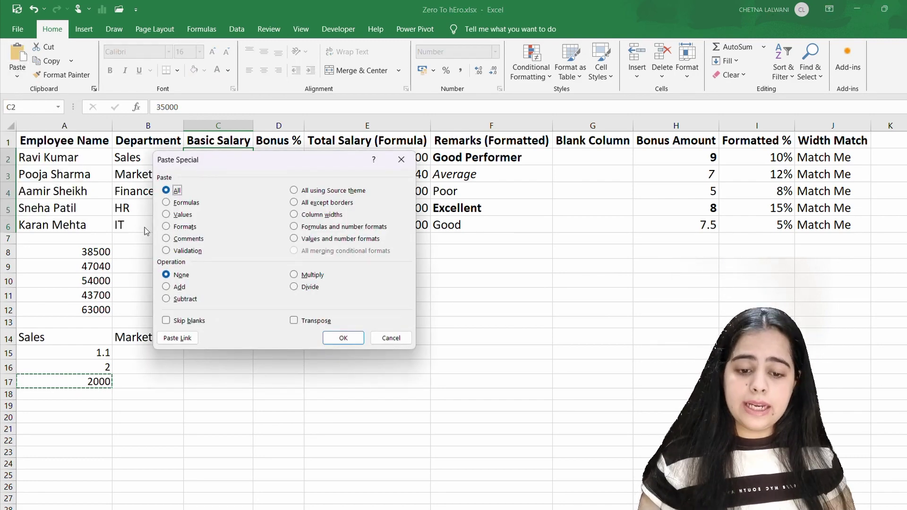
click(176, 286)
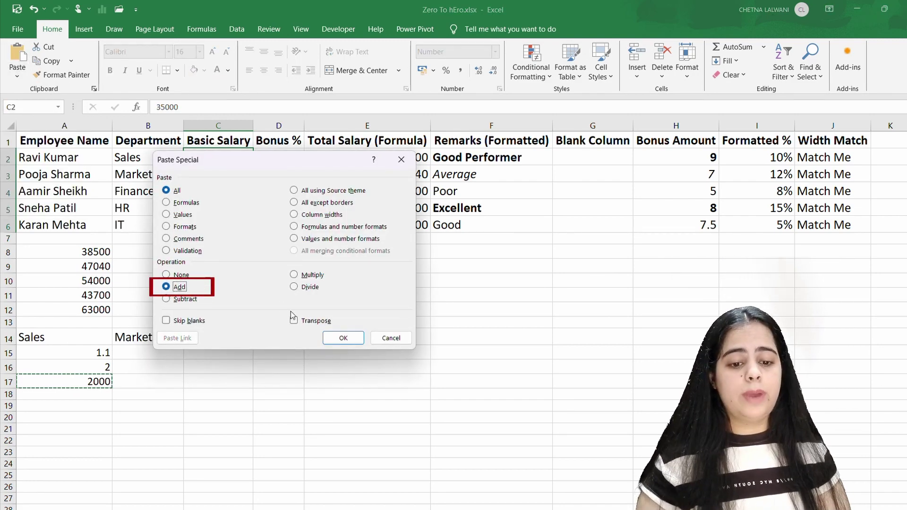
click(341, 338)
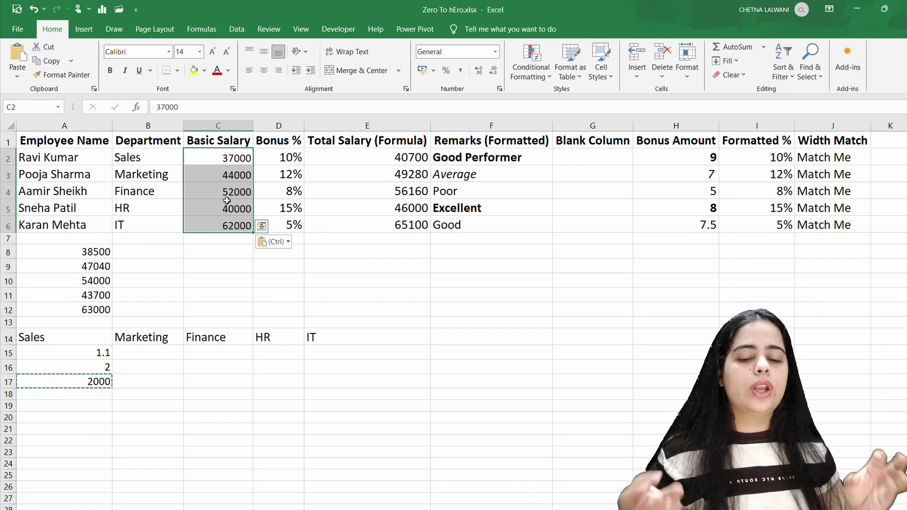
key(Escape)
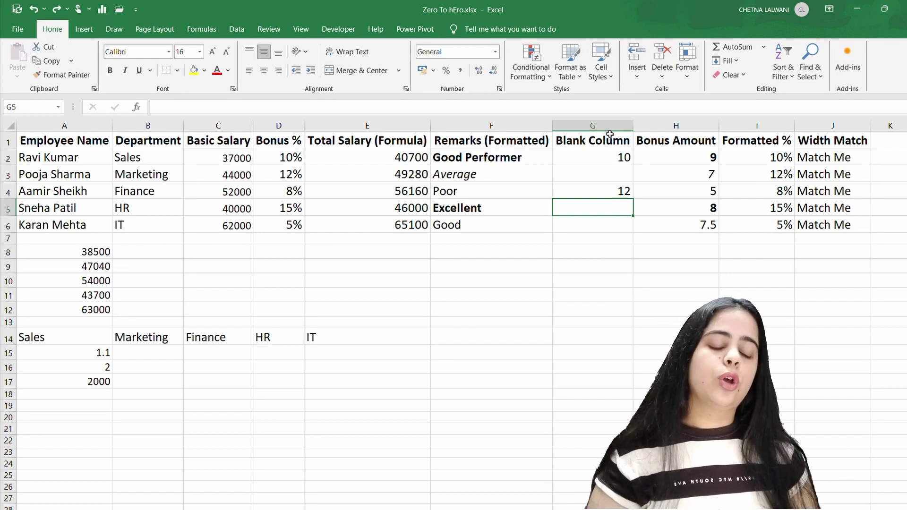
- Enter 14 in cell G5 of the Blank Column
text(1)
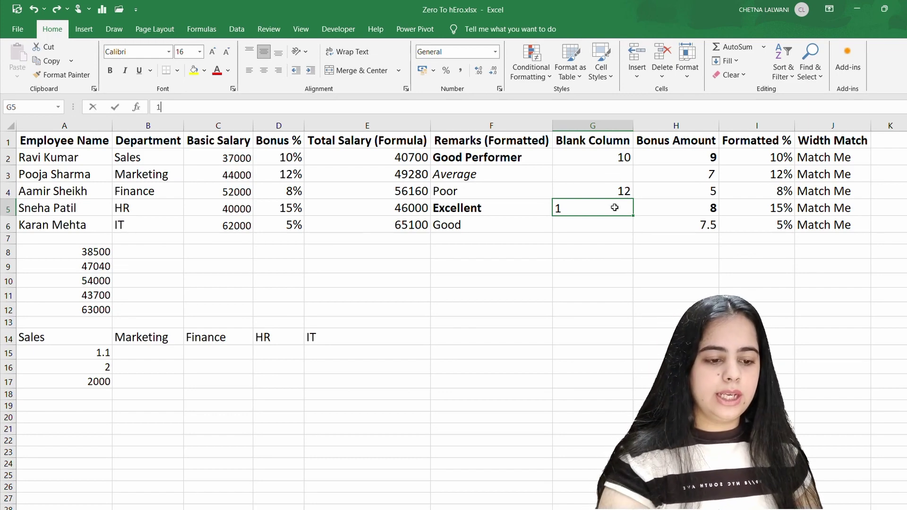
text(4)
key(Return)
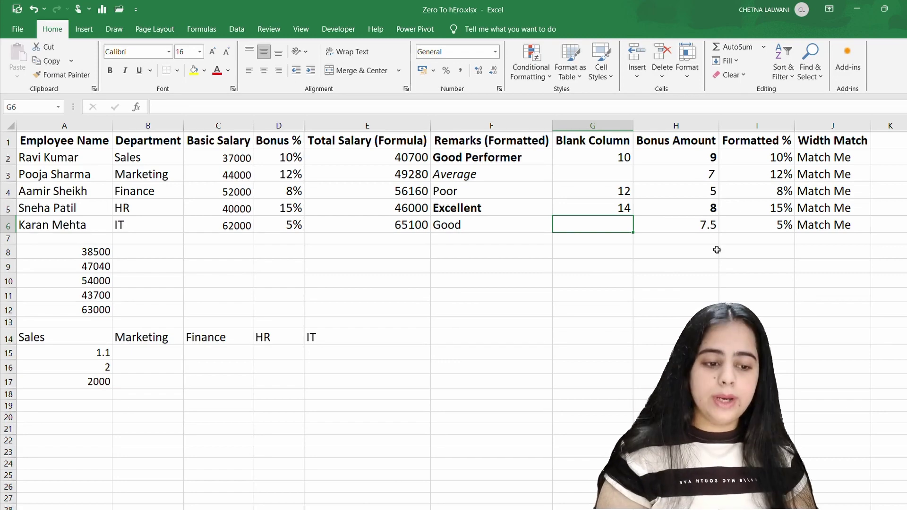
- Compare the Blank Column entries in G2:G6 with the Bonus Amount values in H2:H6, row by row
click(612, 159)
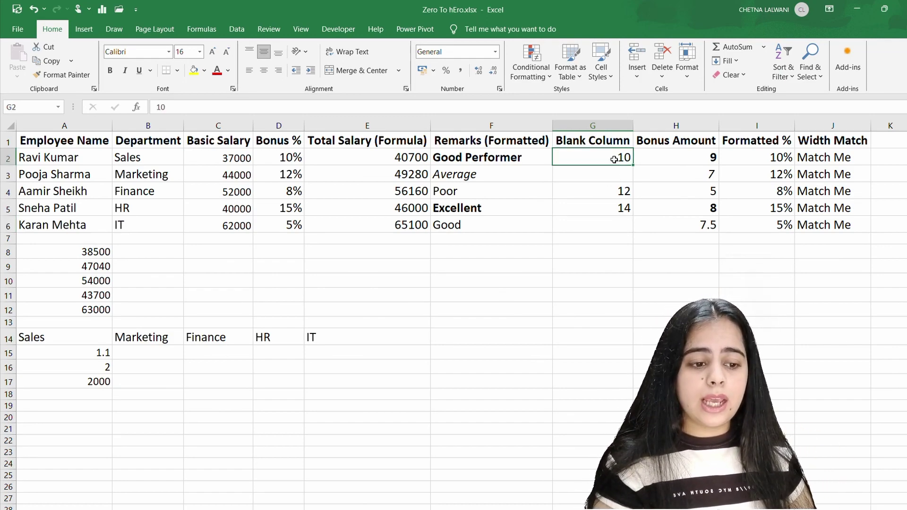
click(687, 154)
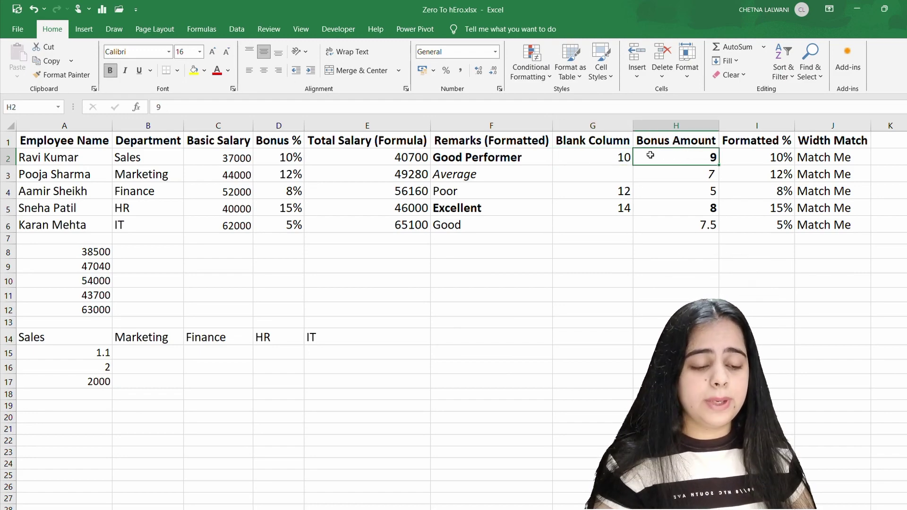
click(616, 176)
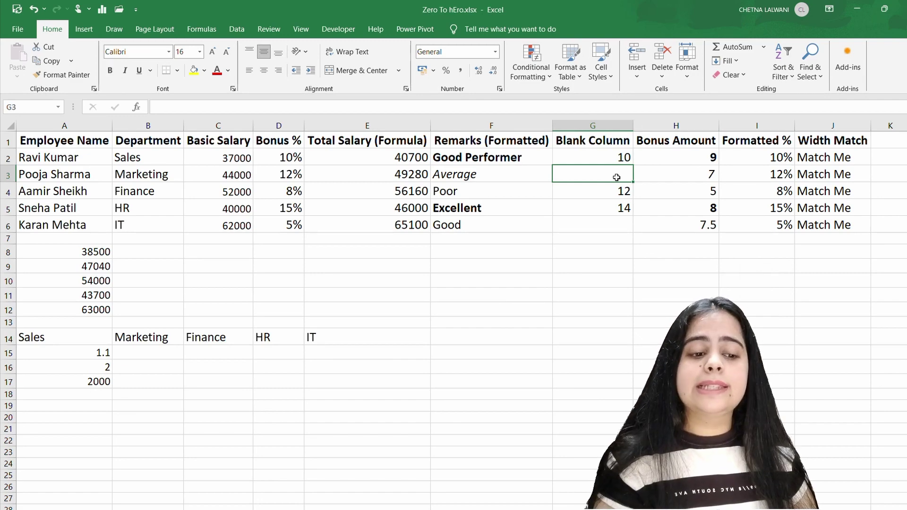
click(666, 171)
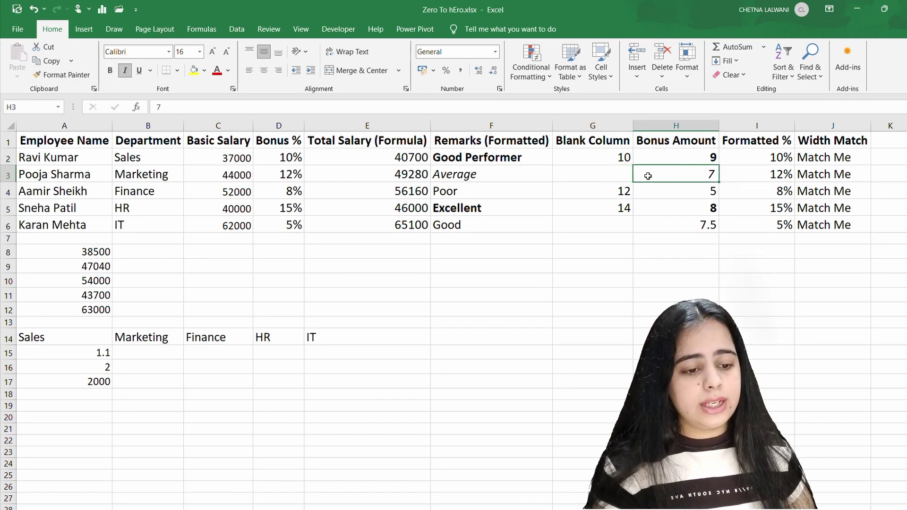
click(624, 191)
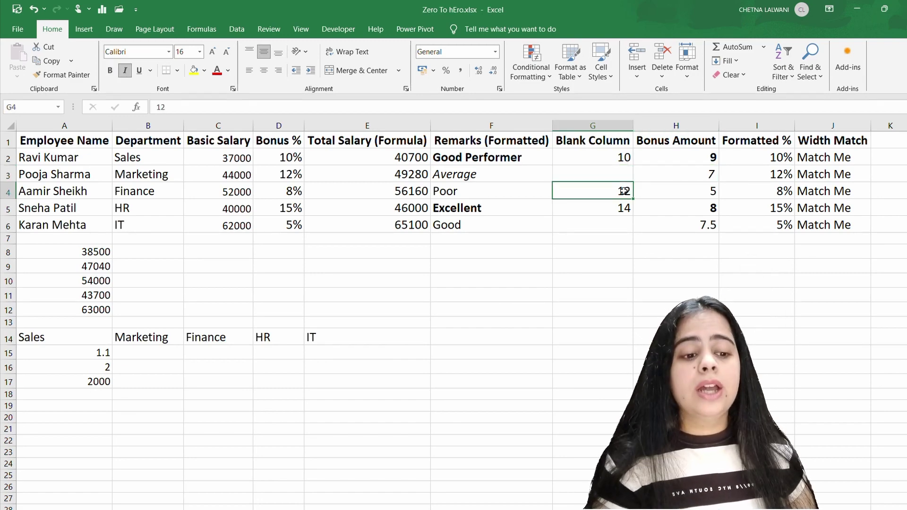
click(697, 187)
click(619, 208)
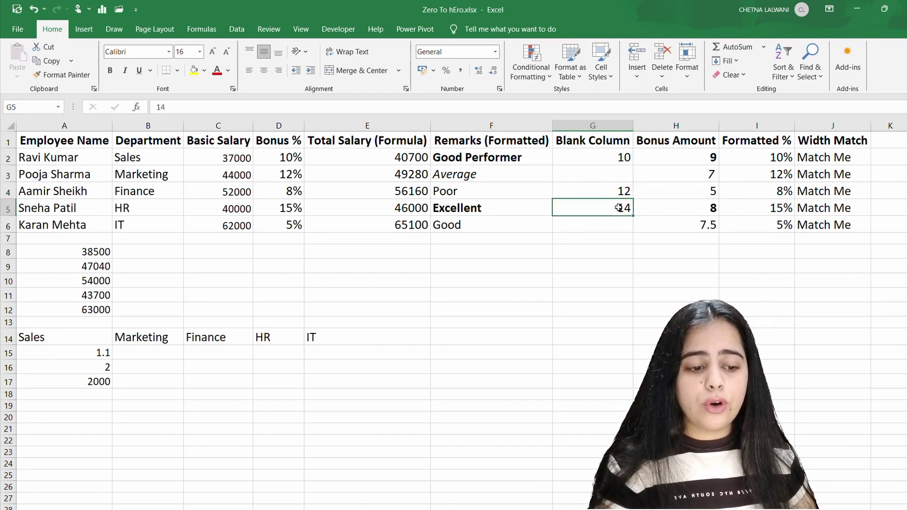
click(676, 211)
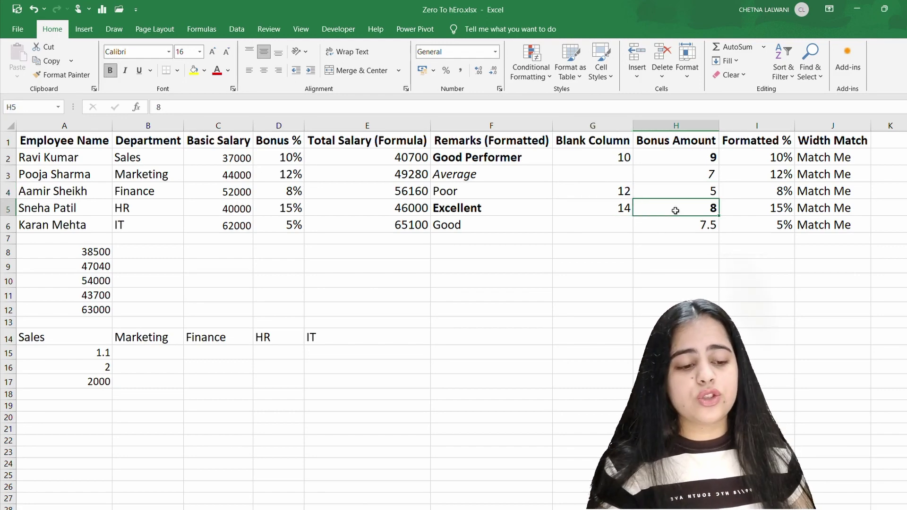
click(614, 221)
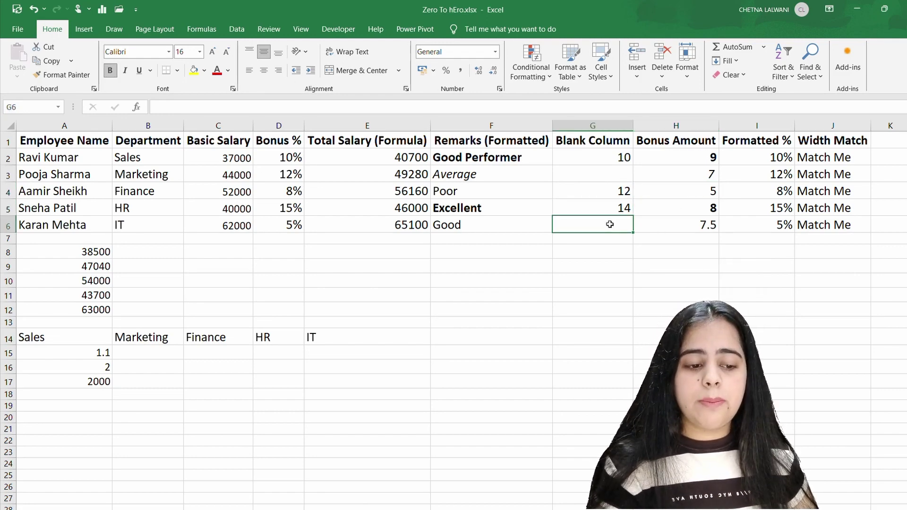
click(665, 223)
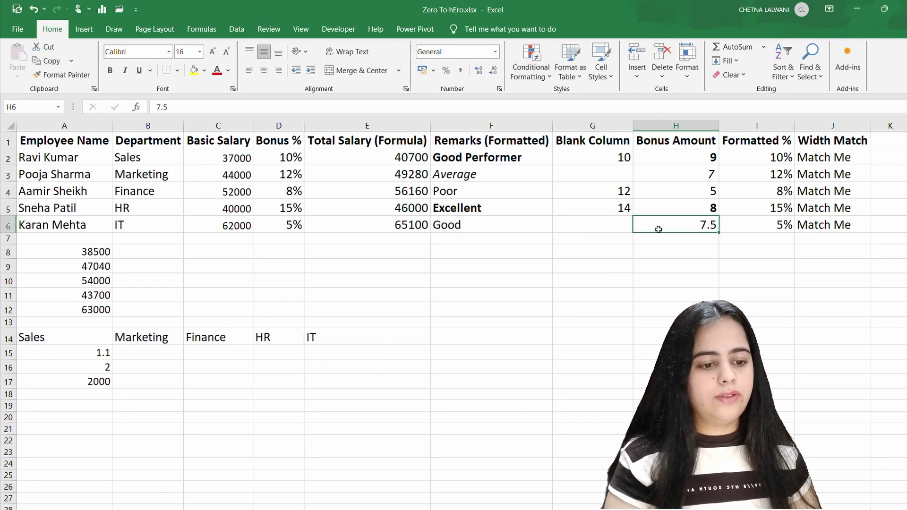
- Copy the Blank Column cells G2:G6 and paste them over the Bonus Amount cells H2:H6 with Skip blanks enabled
click(621, 157)
drag(621, 157, 610, 225)
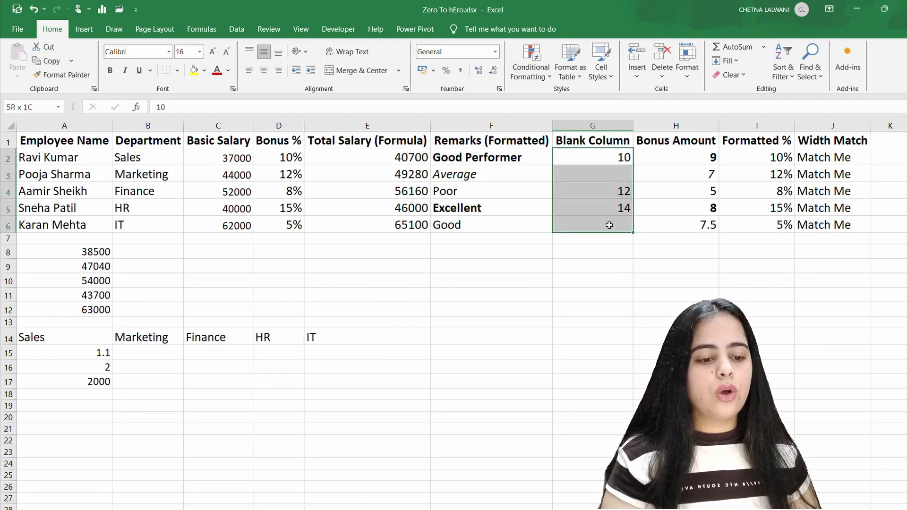
click(57, 67)
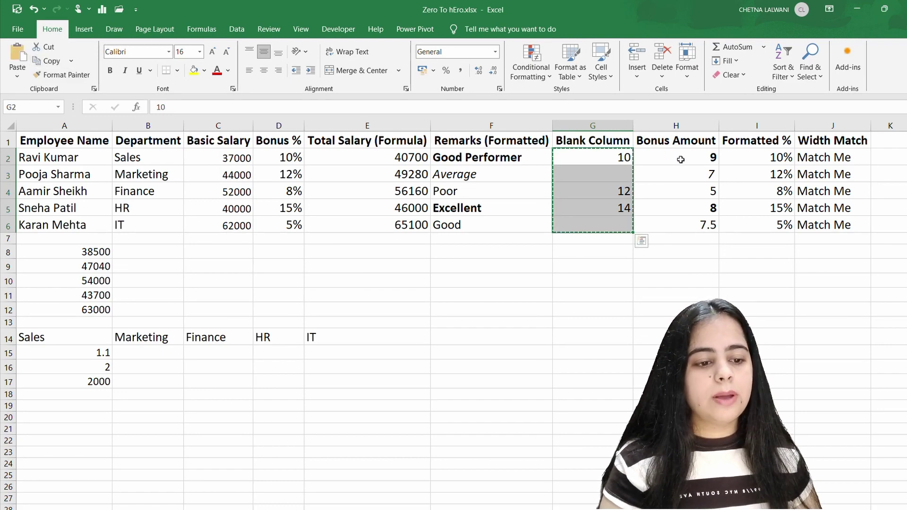
drag(685, 158, 691, 226)
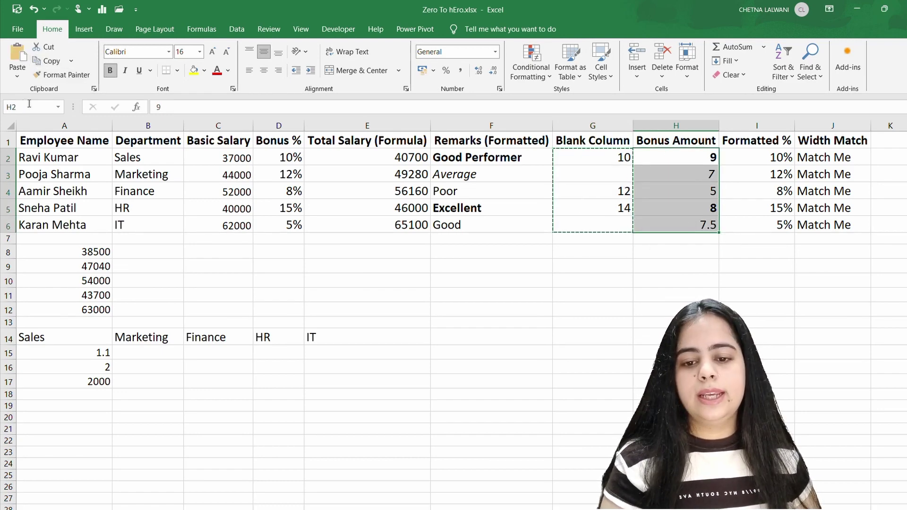
click(17, 73)
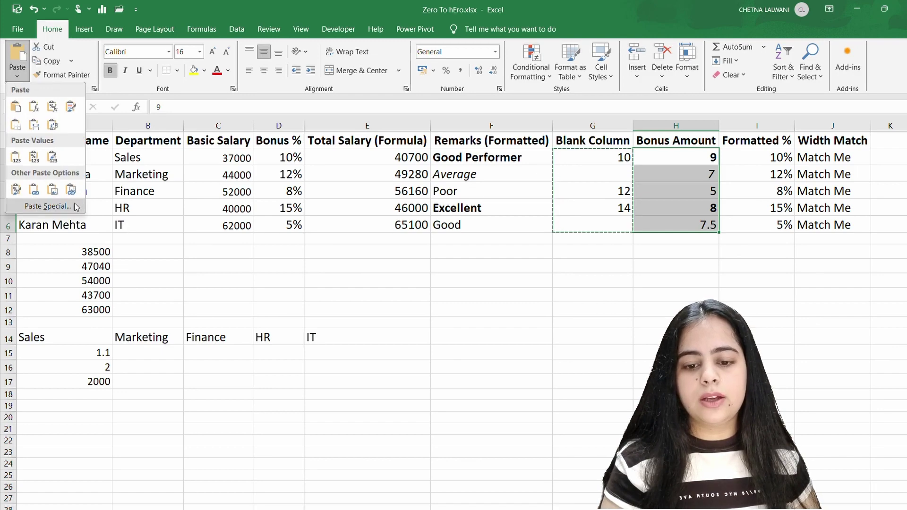
click(47, 206)
click(166, 321)
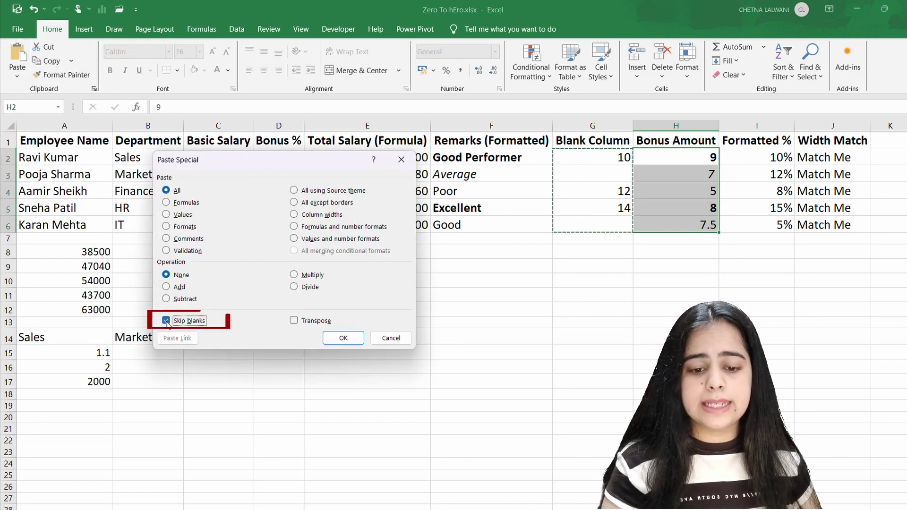
click(343, 339)
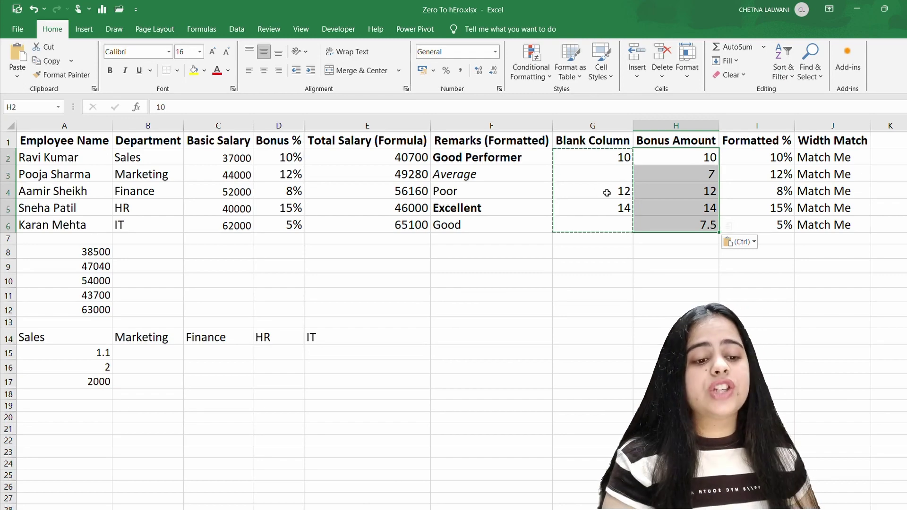
- Clear the copied selection and check blank cell G3 and the Bonus Amount cells H3 and H6
click(607, 170)
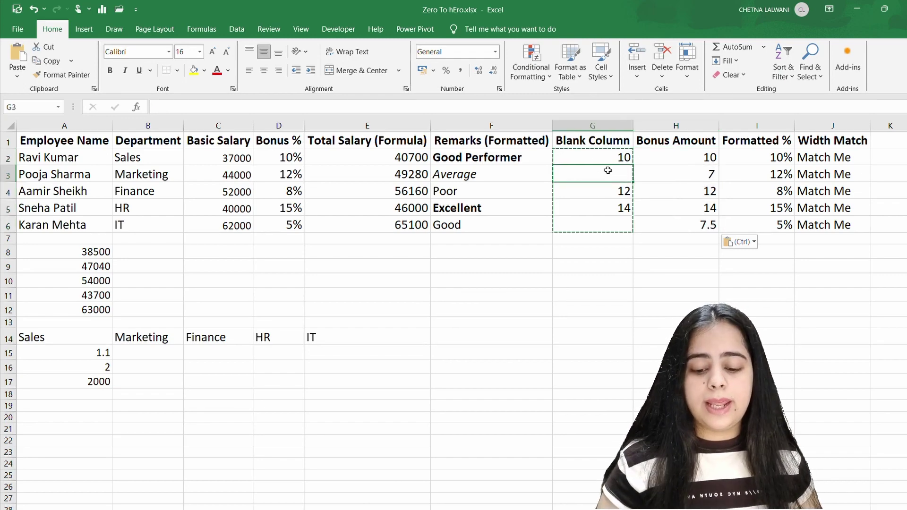
key(Escape)
click(696, 173)
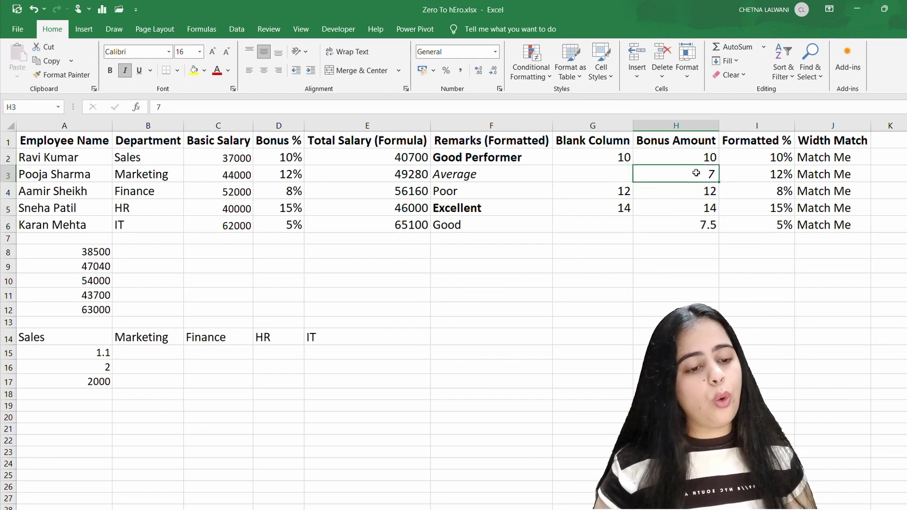
click(704, 227)
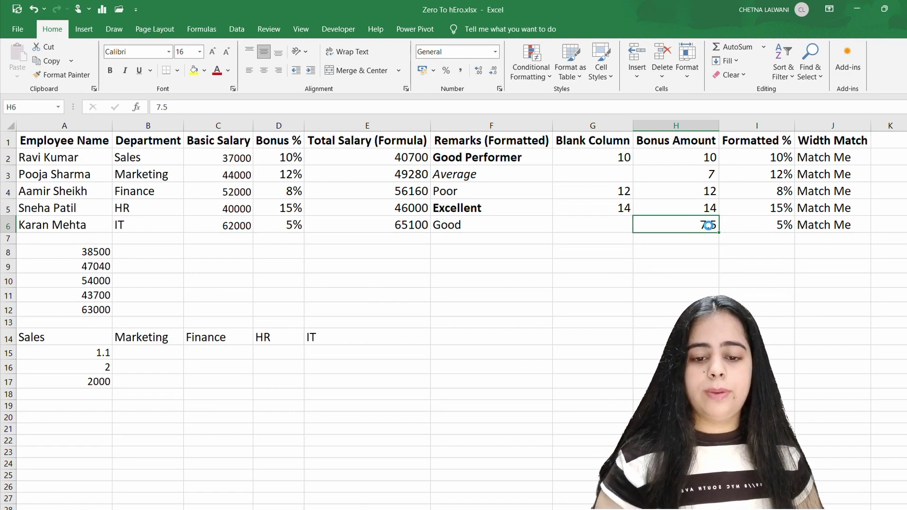
- Copy cell H6 and open the Paste Special dialog
key(ctrl+c)
click(17, 76)
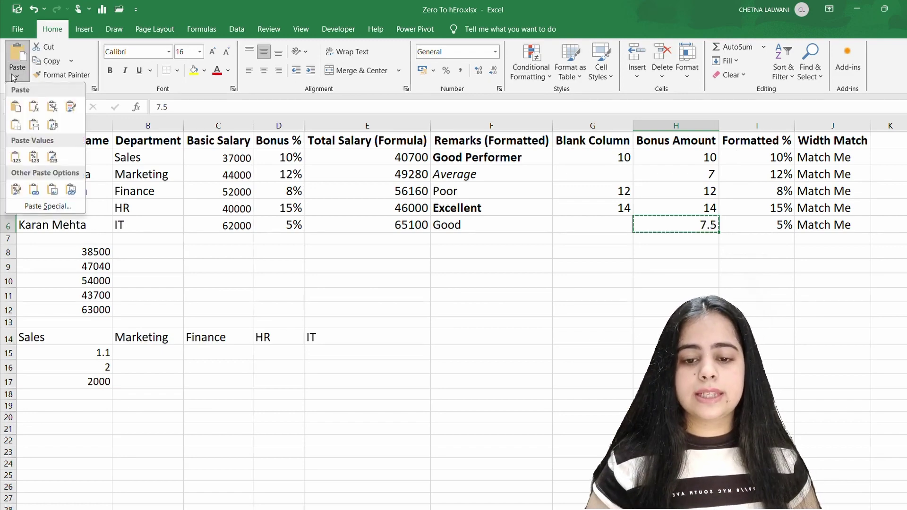
click(79, 208)
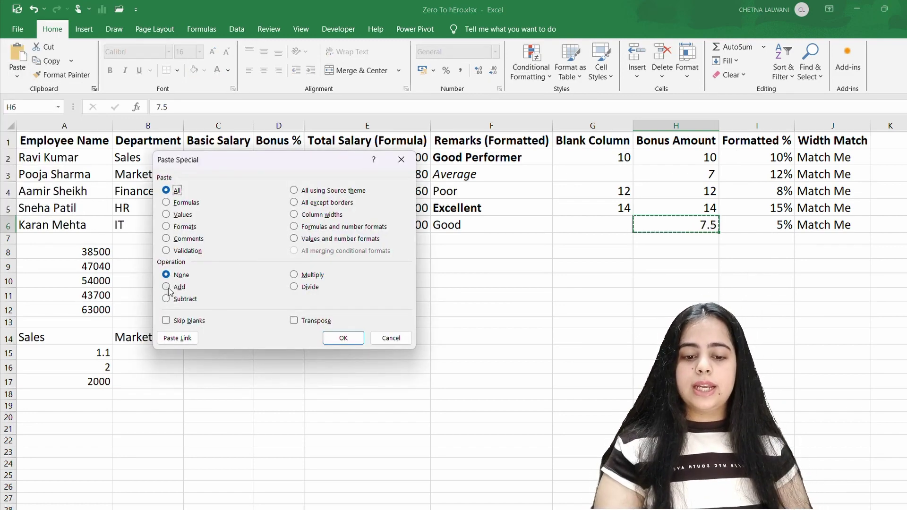